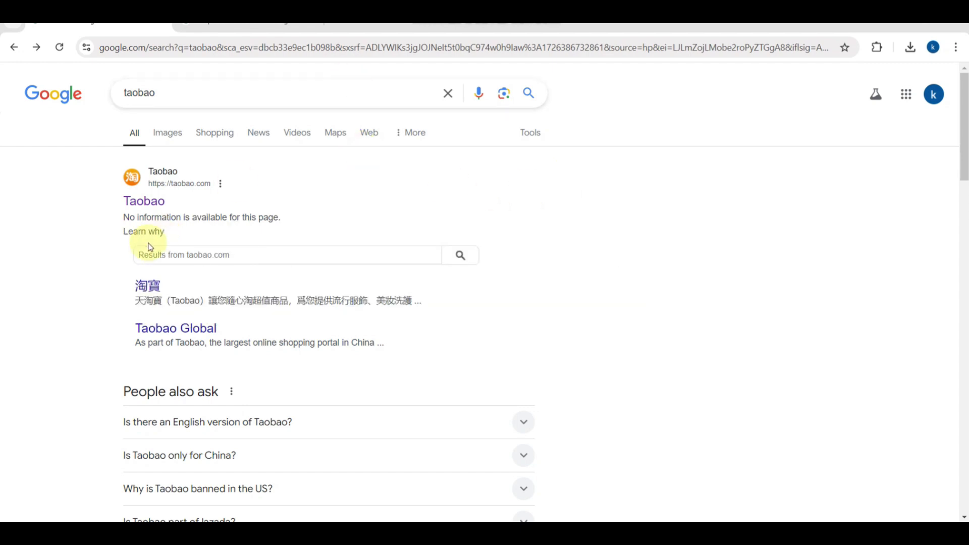
Glance at the Shopee Seller Center search results, then return to the Taobao search results
scroll(140, 250, "up", 5, "ctrl")
scroll(184, 205, "down", 5, "ctrl")
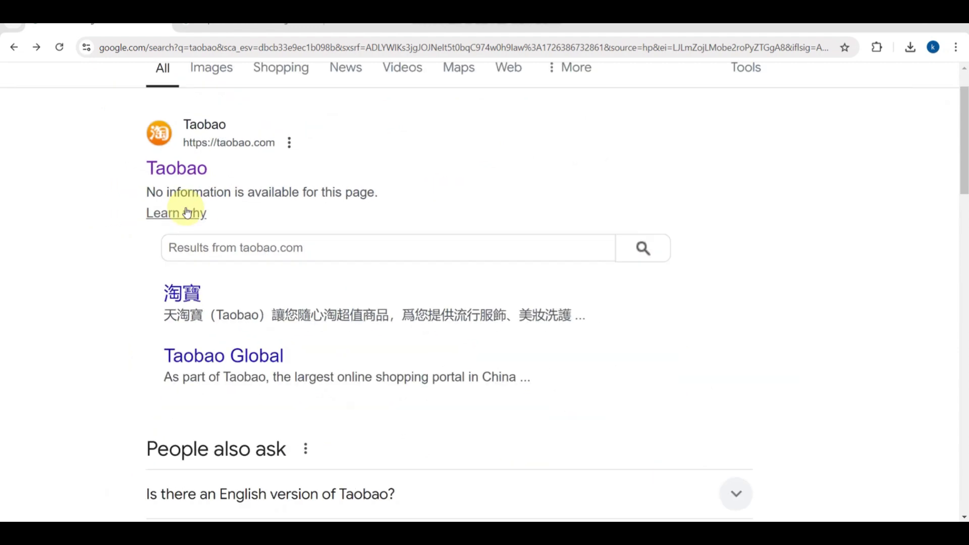
left_click(248, 21)
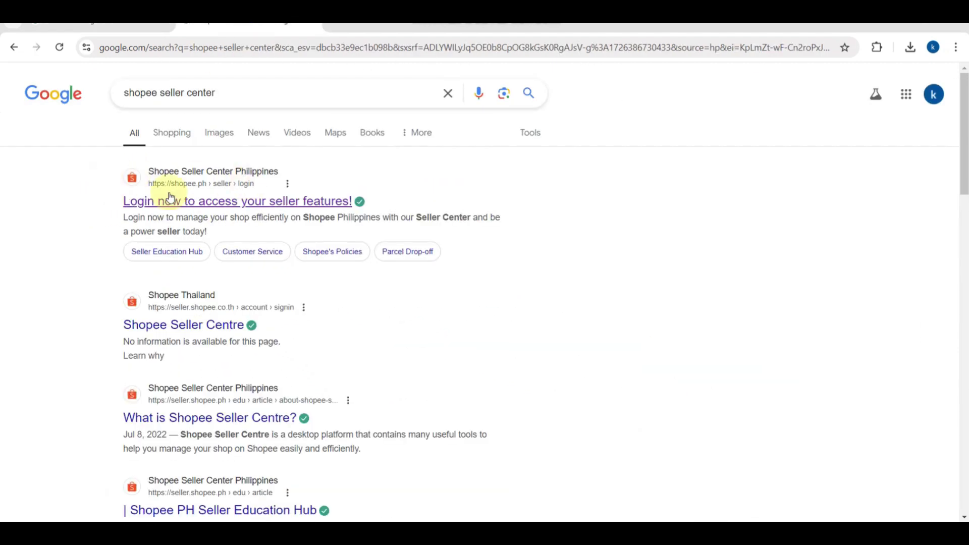
scroll(134, 198, "down", 1)
scroll(133, 198, "up", 5, "ctrl")
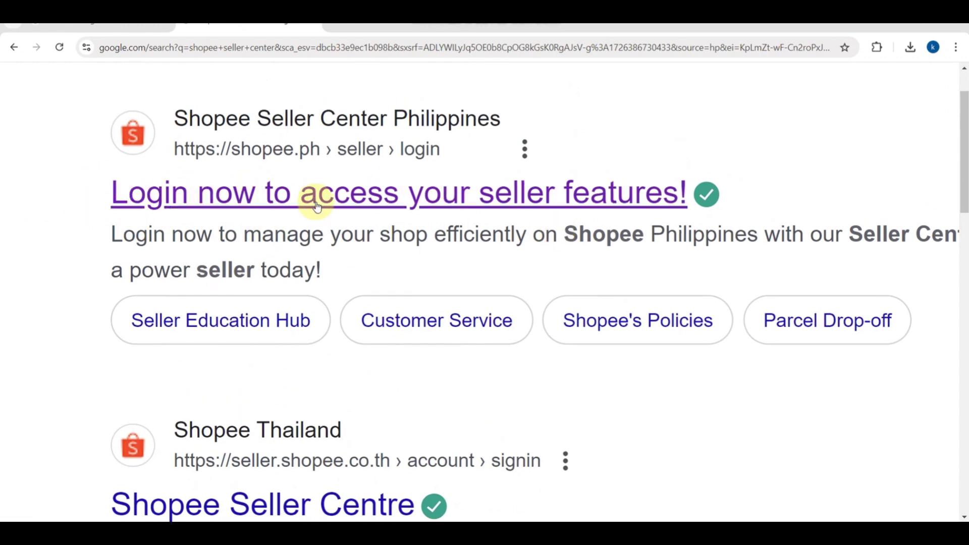
key("ctrl+0")
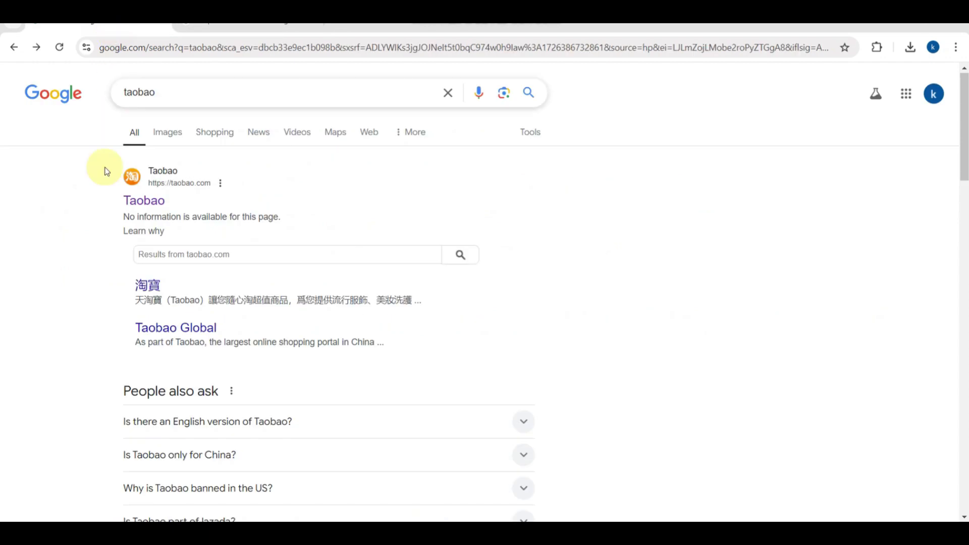
Open the Taobao website and browse its home page feed of recommended products
left_click(135, 202)
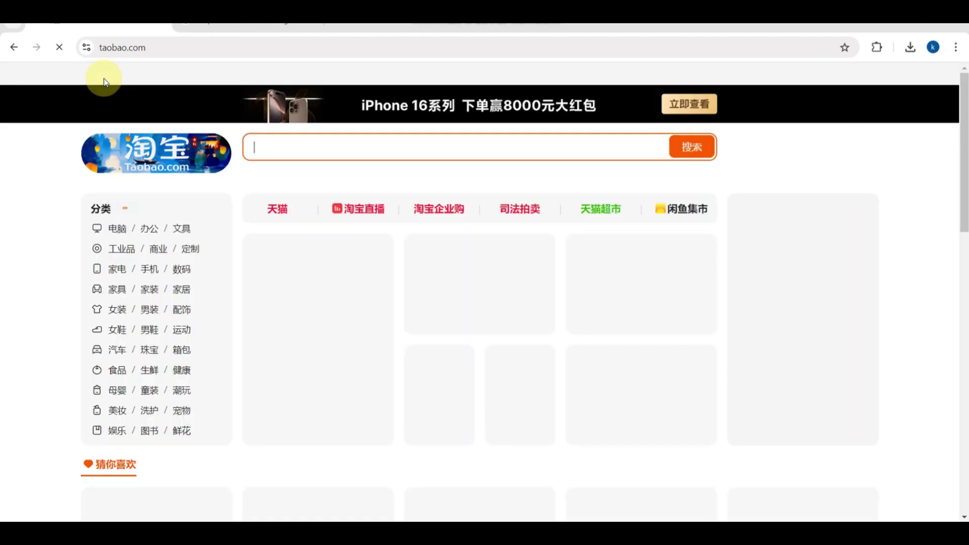
mouse_move(105, 81)
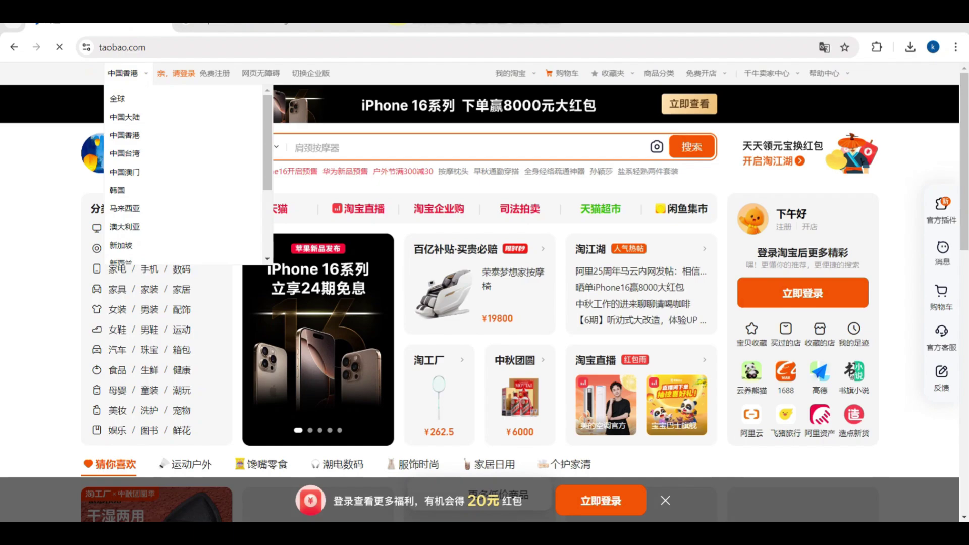
scroll(421, 215, "down", 6)
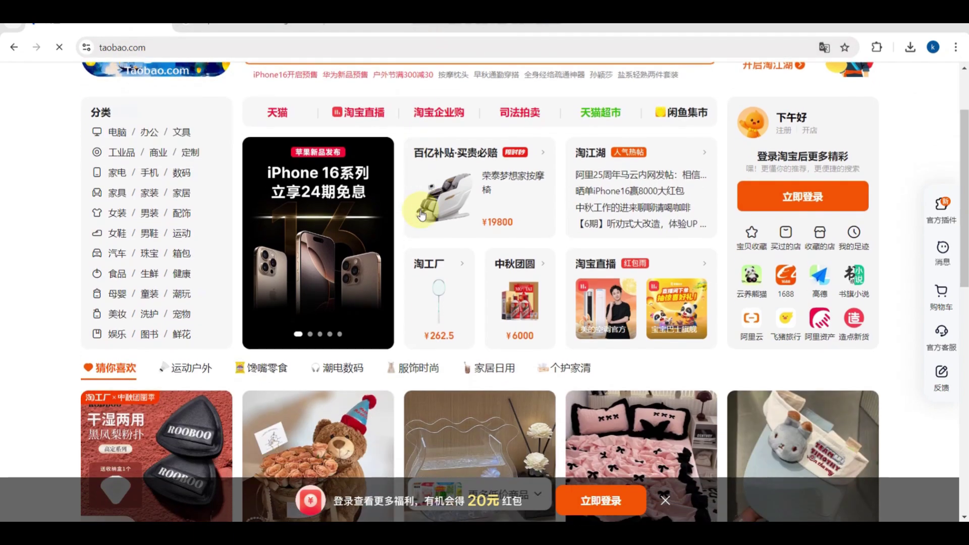
scroll(422, 216, "down", 10)
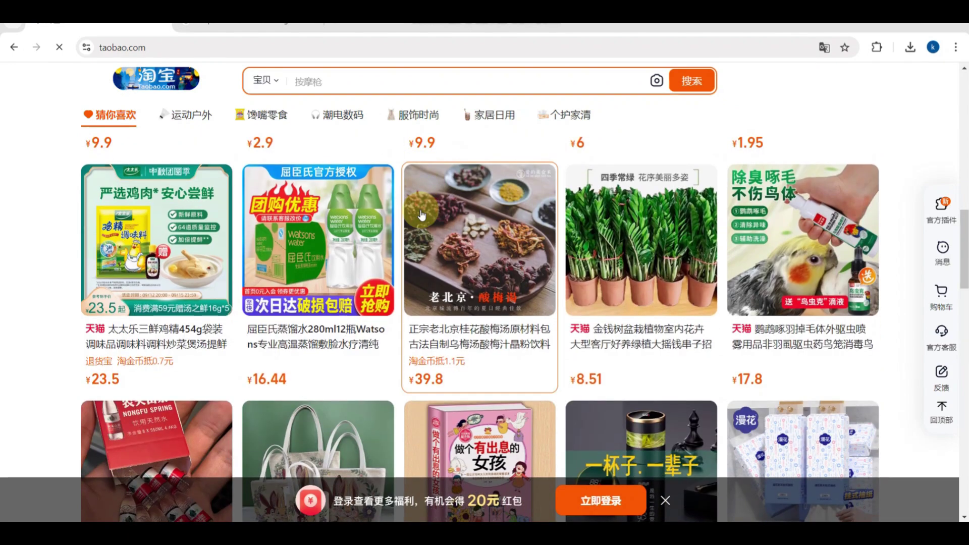
scroll(422, 216, "down", 8)
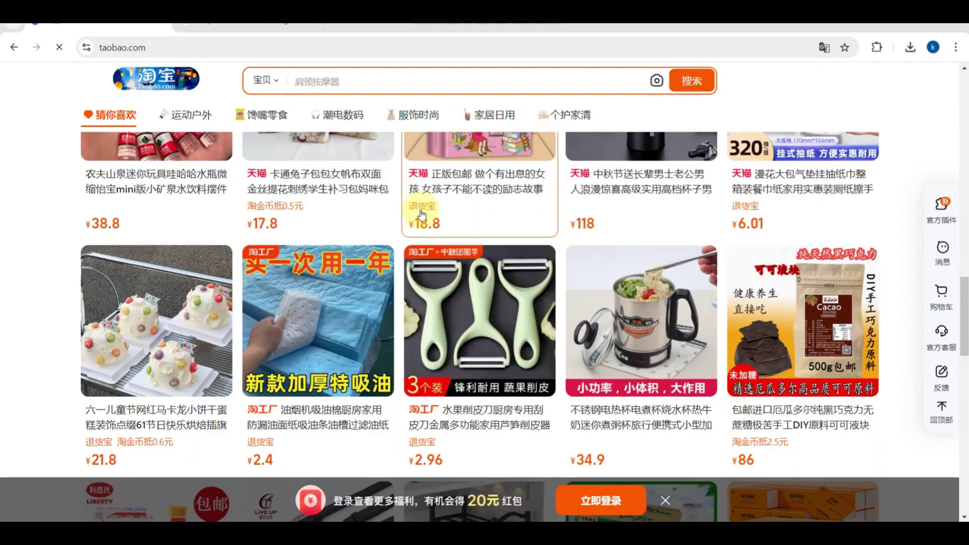
scroll(422, 215, "up", 3)
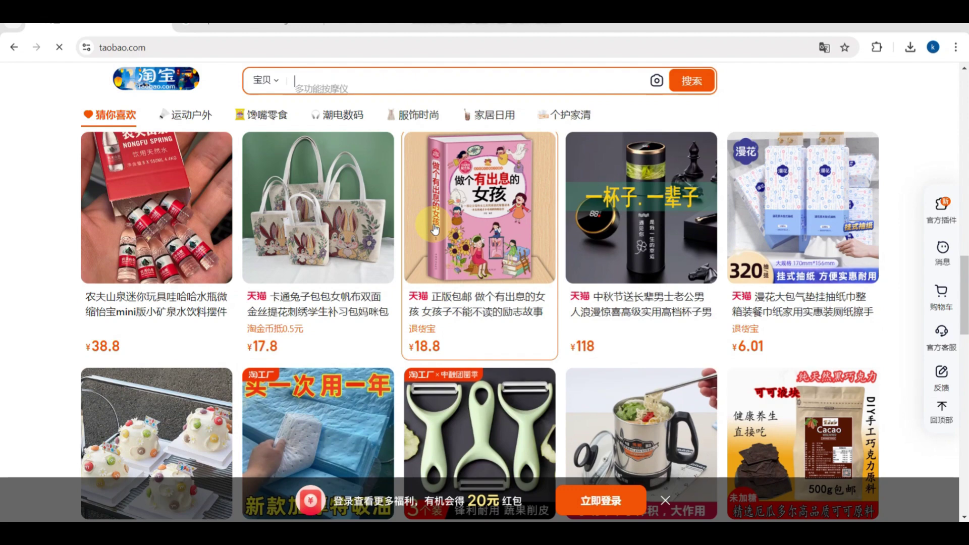
scroll(434, 230, "down", 5)
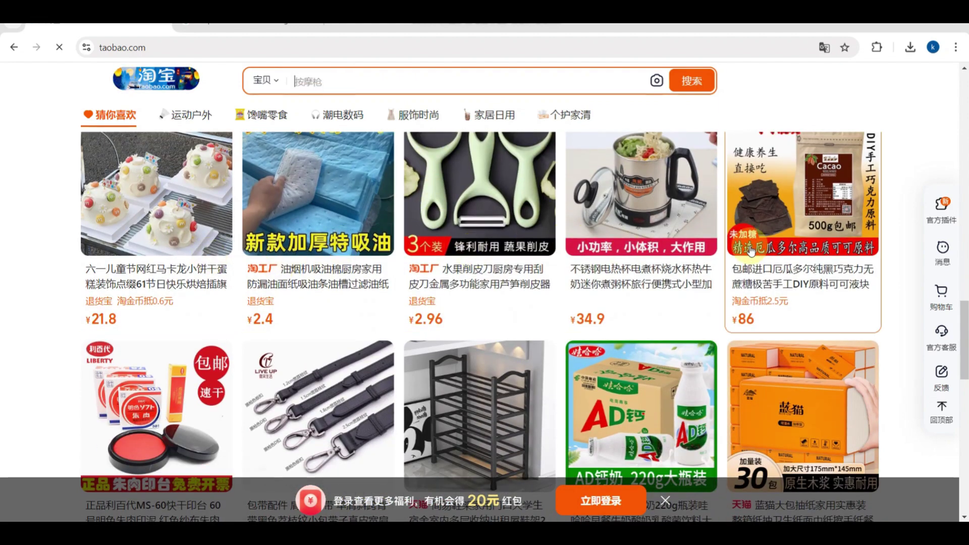
scroll(752, 251, "down", 3)
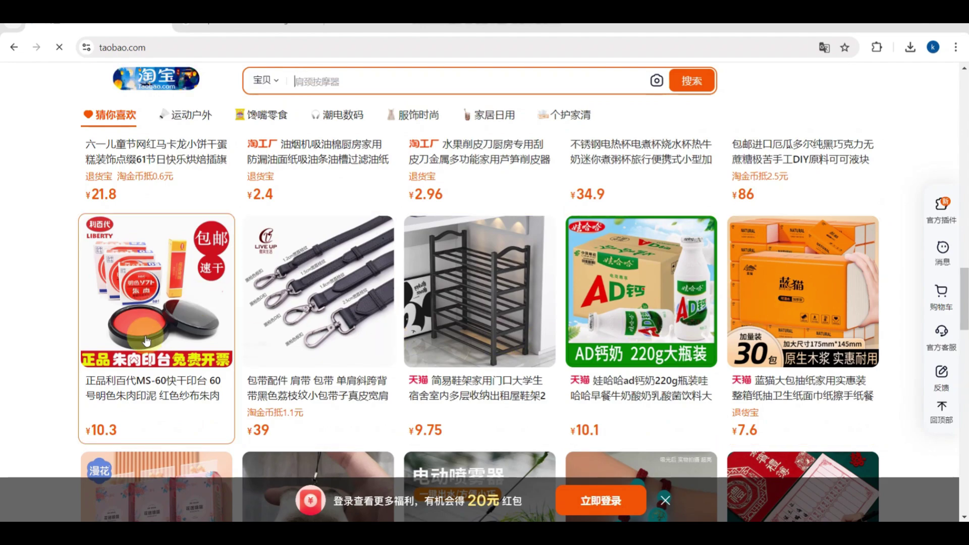
scroll(146, 340, "down", 4)
scroll(147, 341, "up", 7)
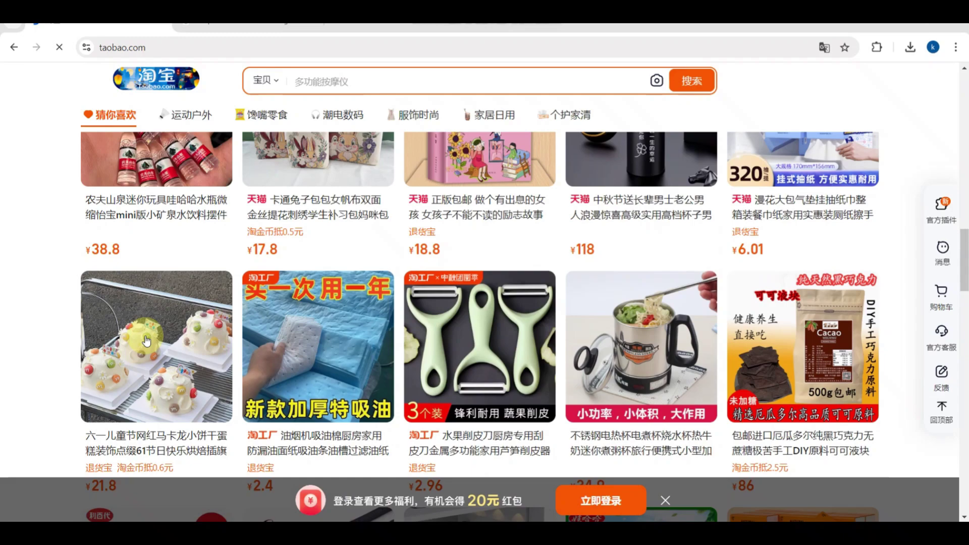
scroll(146, 340, "up", 20)
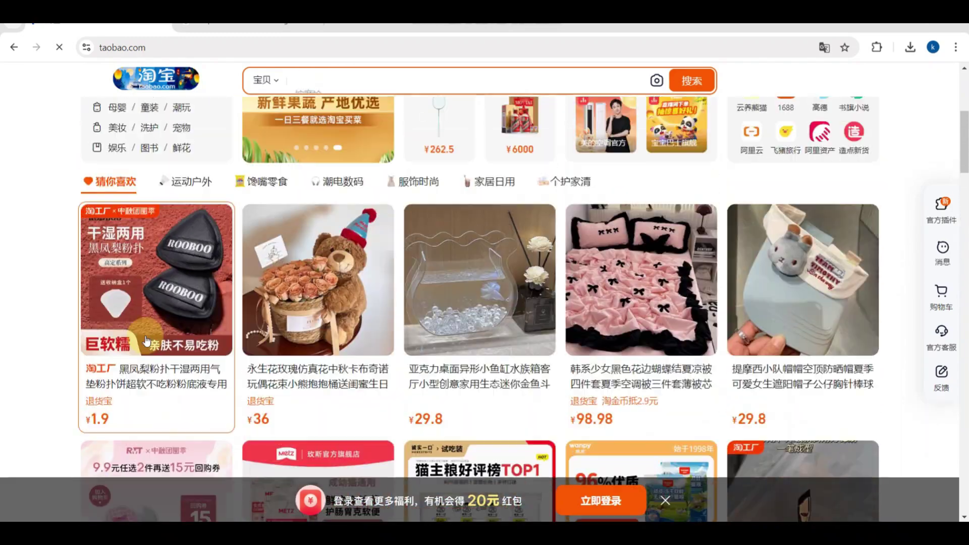
scroll(147, 341, "up", 2)
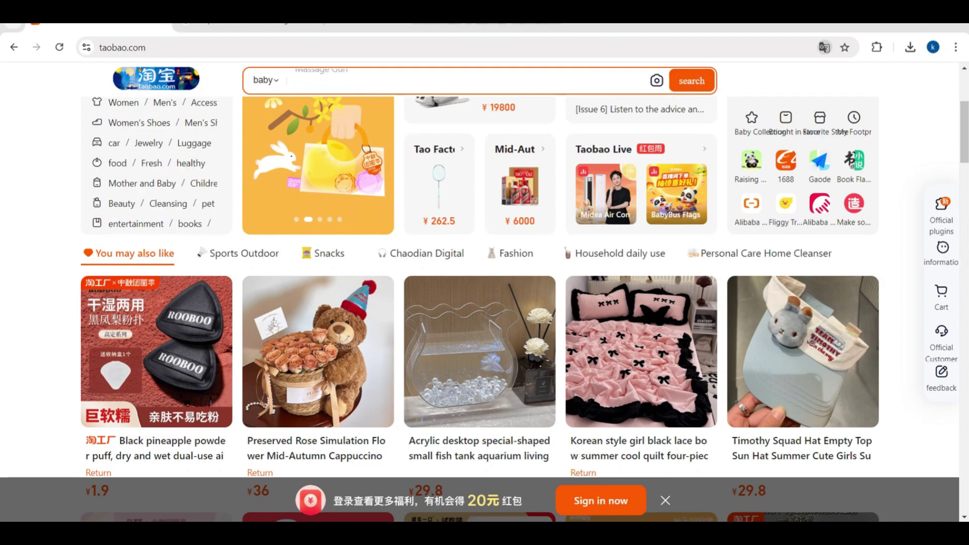
left_click(399, 256)
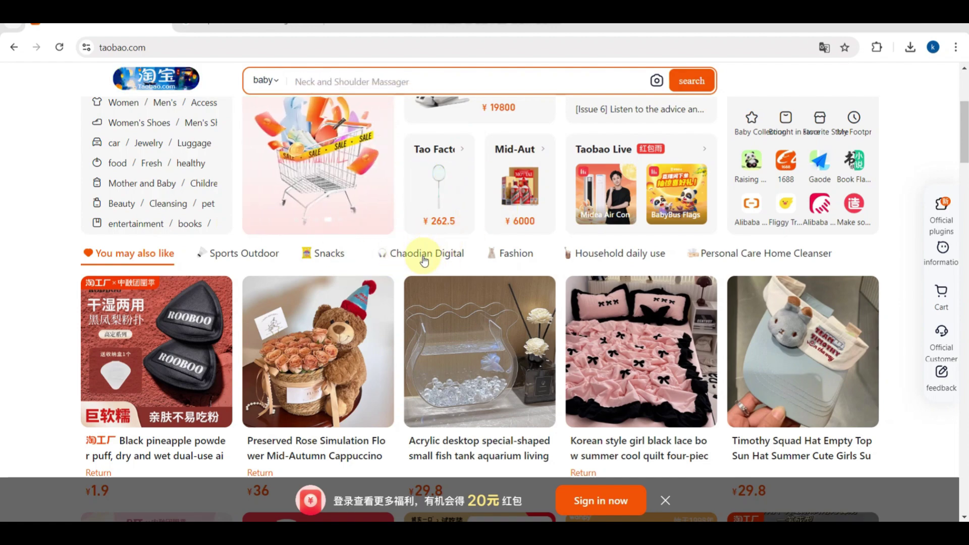
scroll(414, 262, "down", 3)
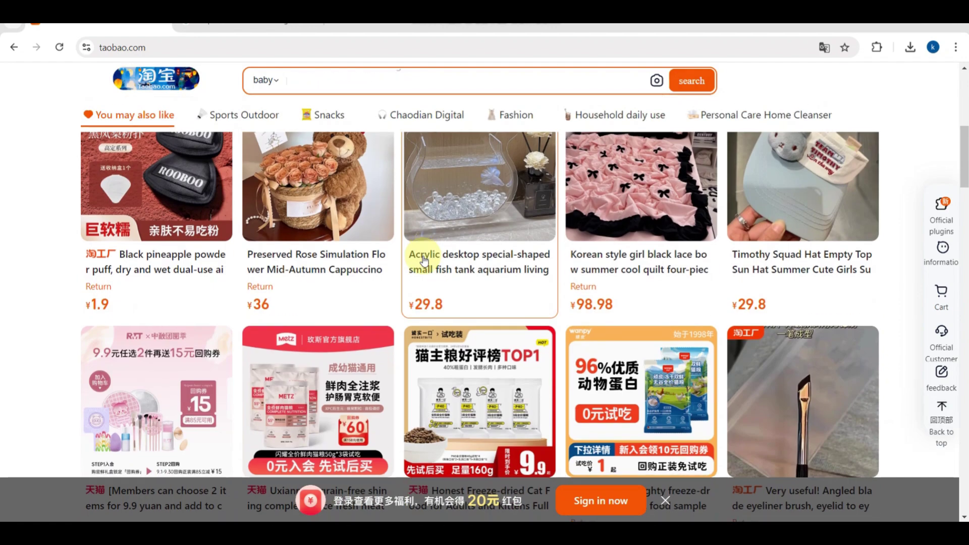
scroll(423, 260, "down", 2)
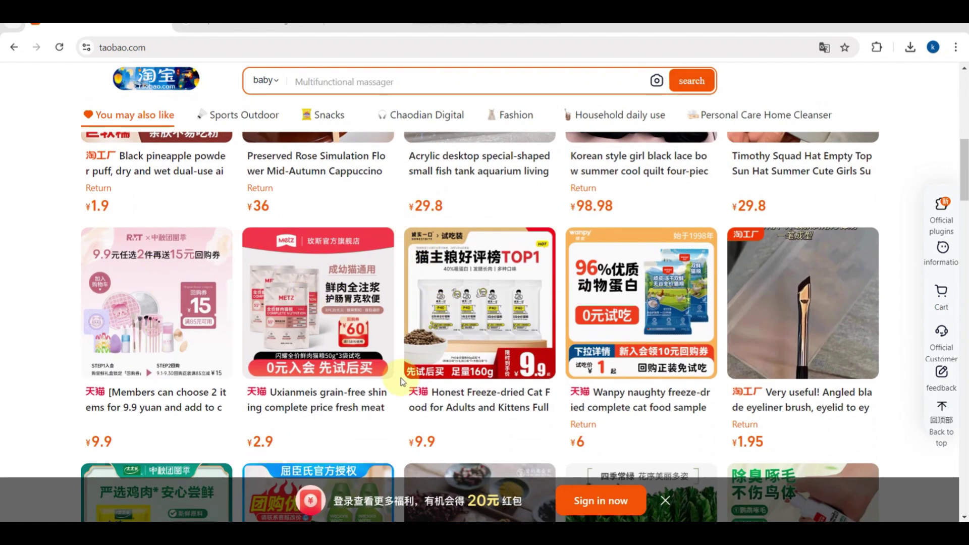
scroll(746, 389, "down", 5)
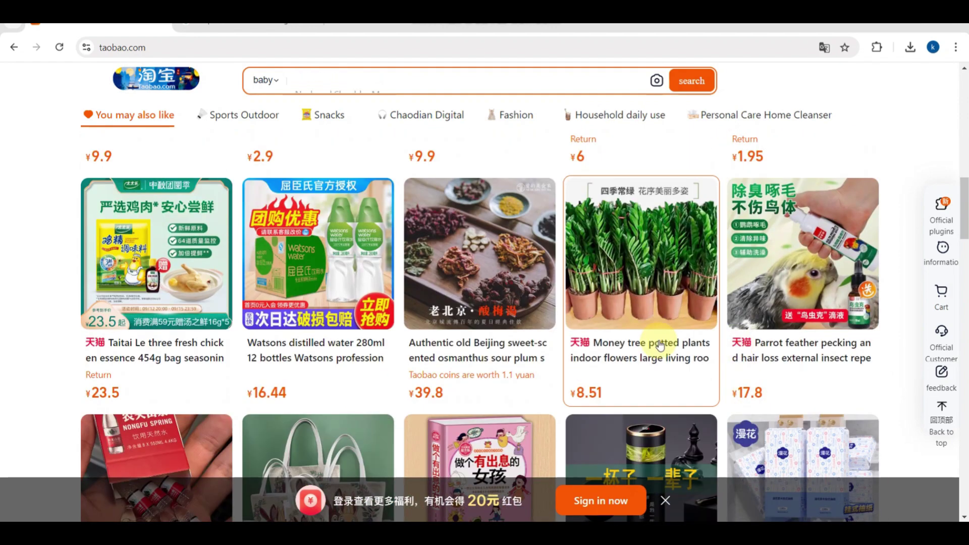
scroll(190, 356, "down", 3)
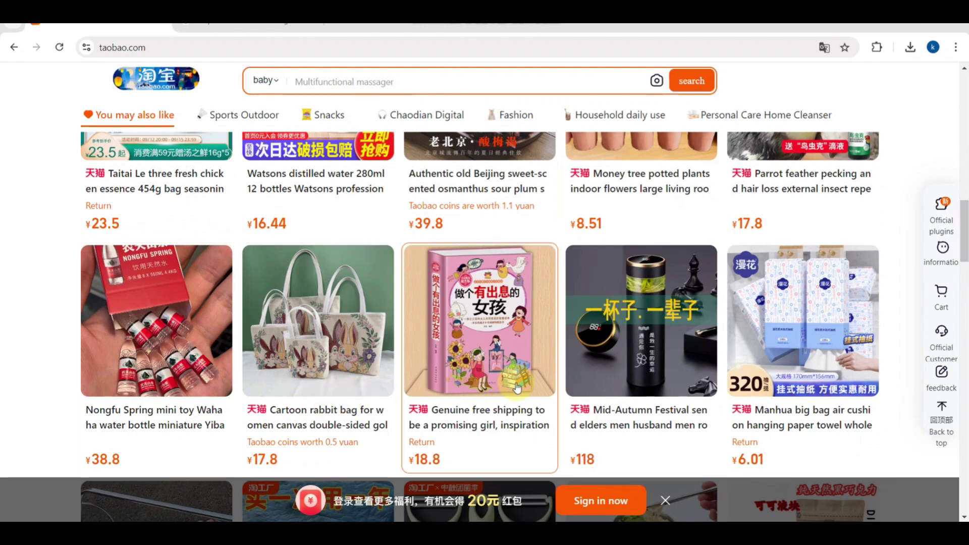
scroll(781, 321, "up", 6)
scroll(781, 321, "up", 10)
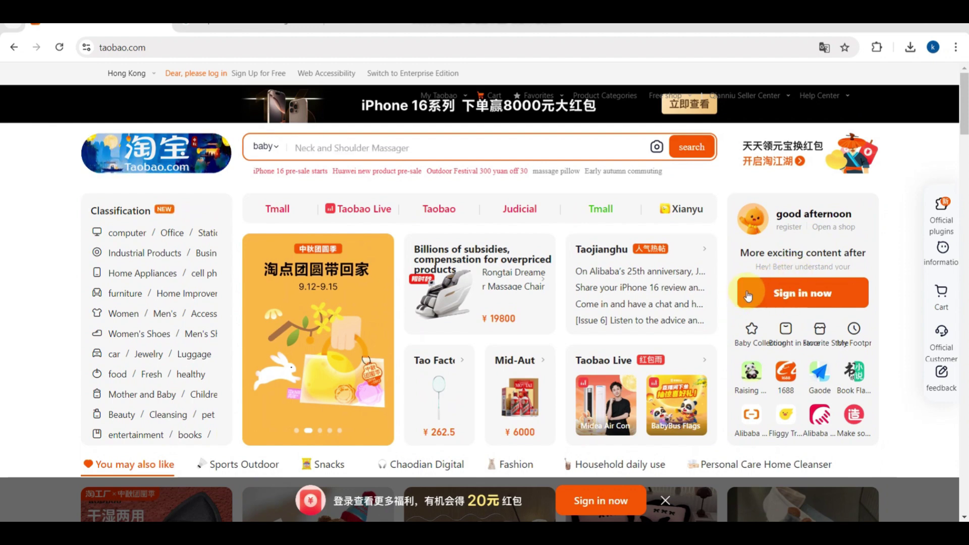
Go to the Taobao sign-in page and fill in the account name and login password fields
left_click(797, 295)
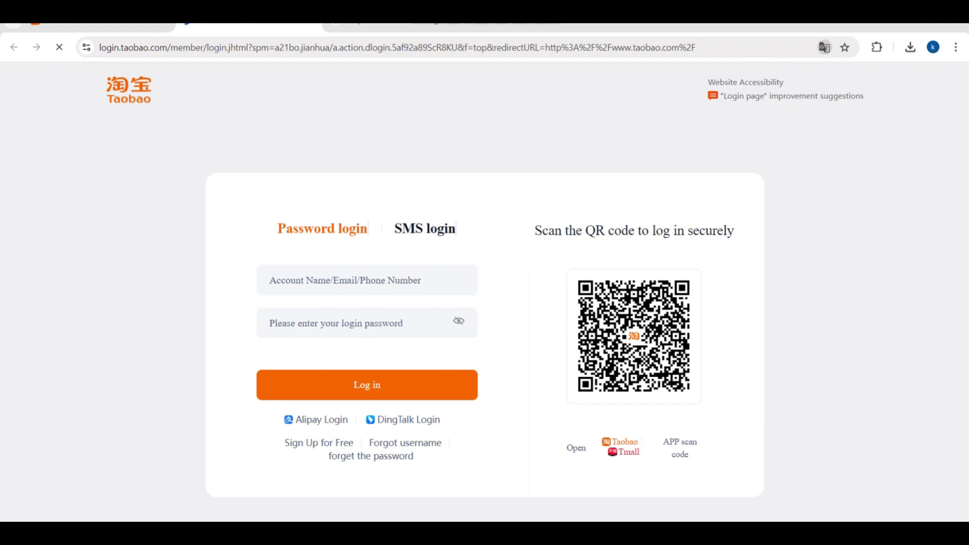
left_click(321, 280)
left_click(303, 322)
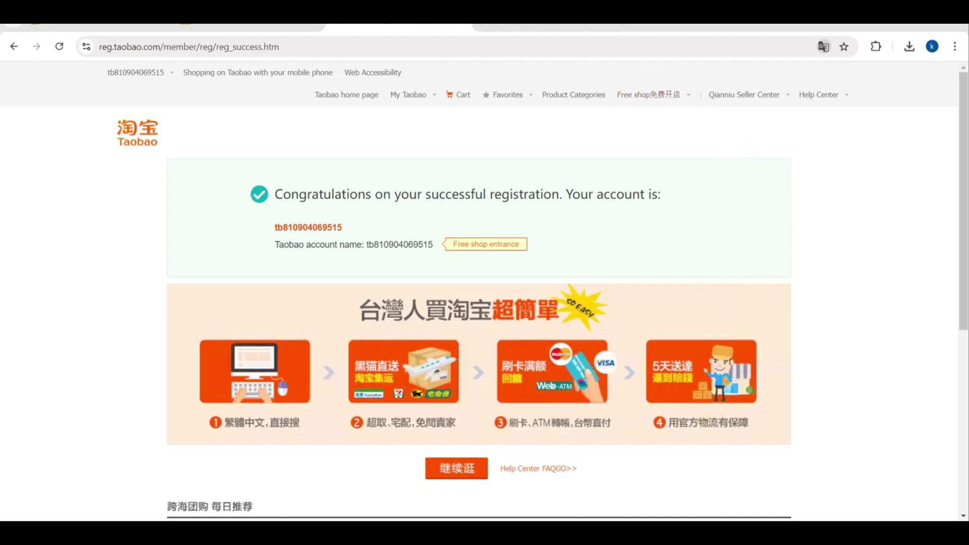
left_click(837, 71)
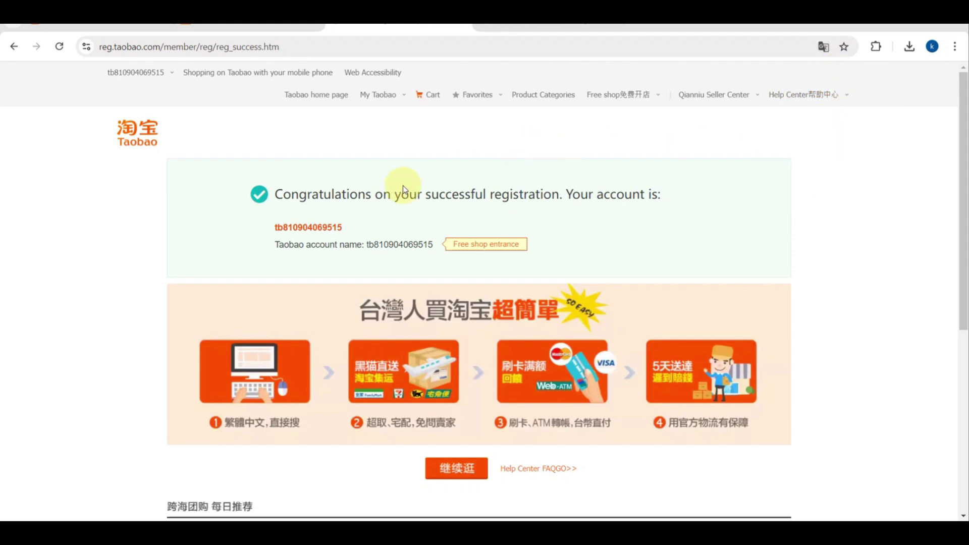
scroll(412, 206, "up", 5)
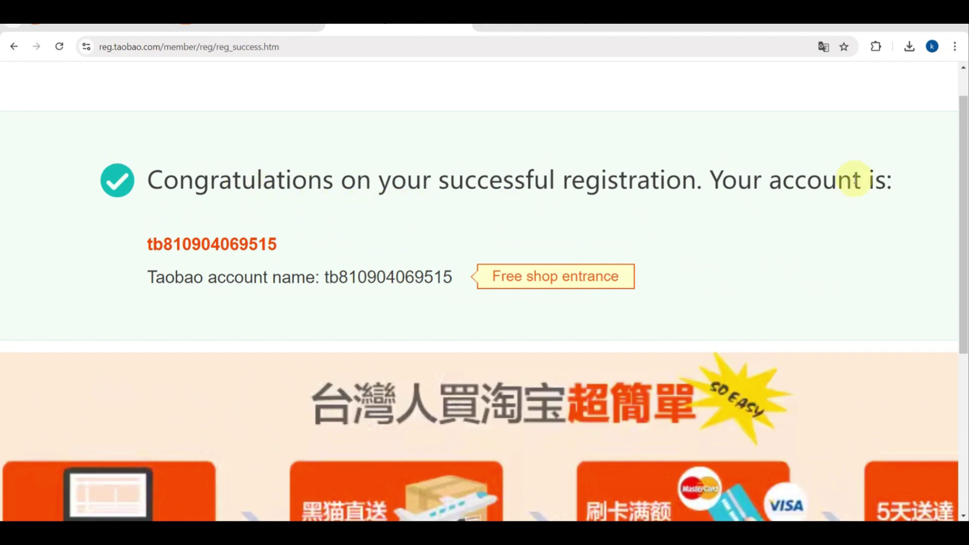
scroll(853, 177, "down", 5)
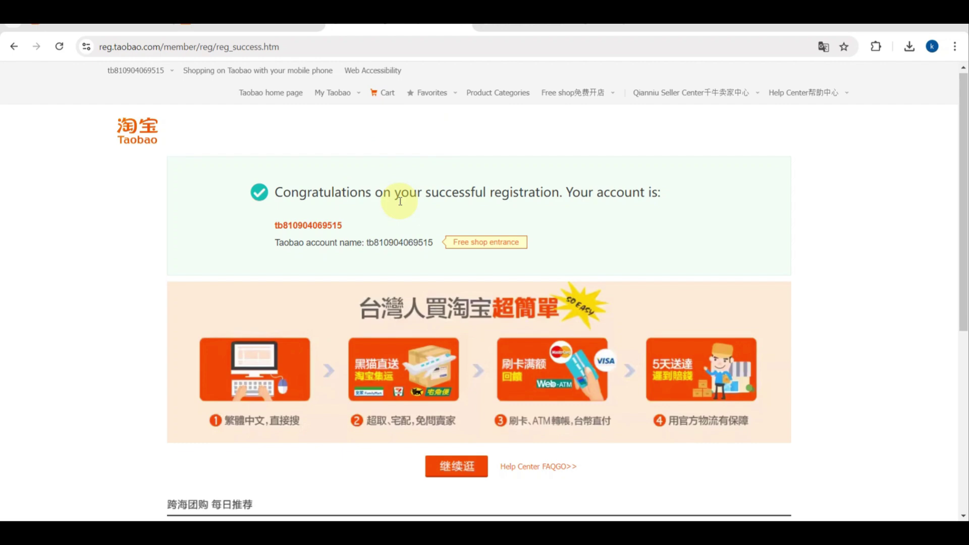
scroll(392, 215, "down", 3)
scroll(392, 213, "down", 3)
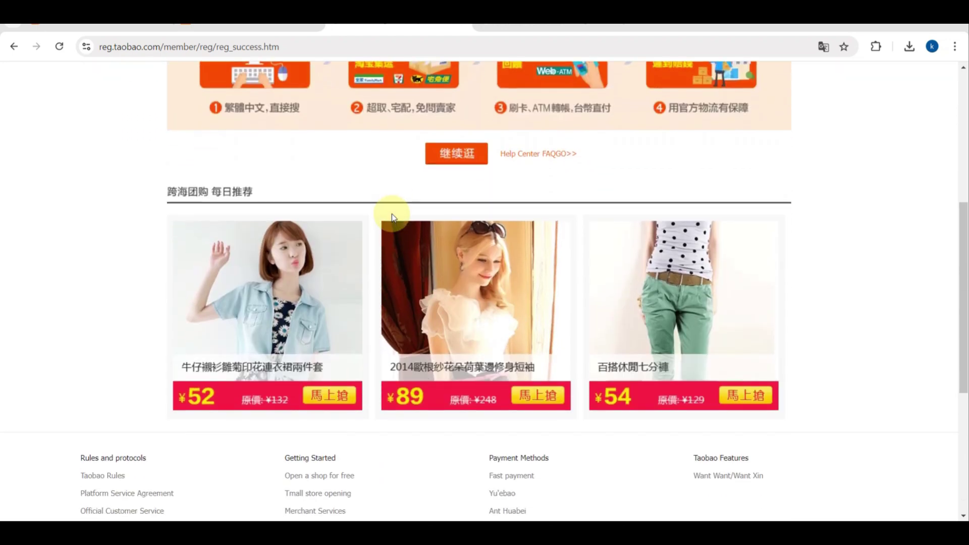
scroll(372, 320, "down", 3)
scroll(372, 320, "down", 2)
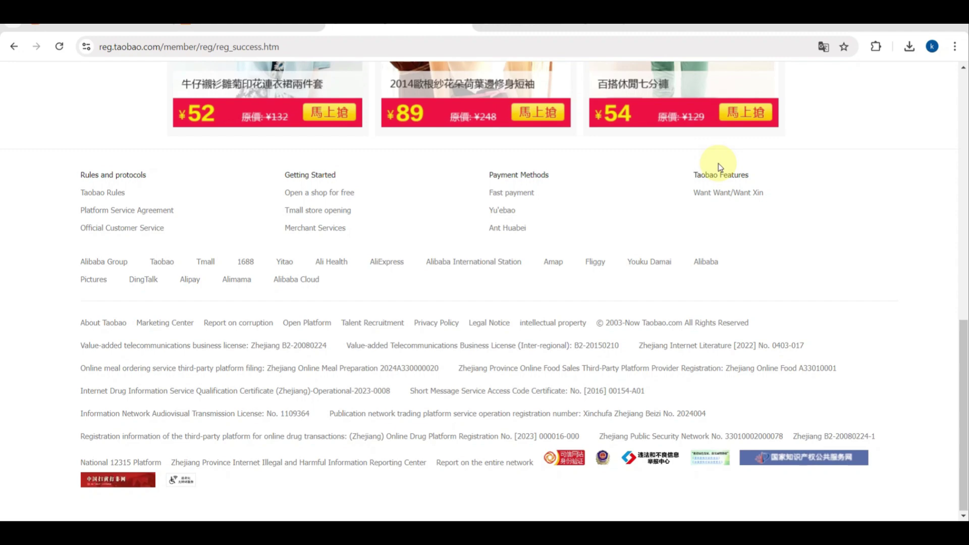
scroll(393, 187, "up", 1)
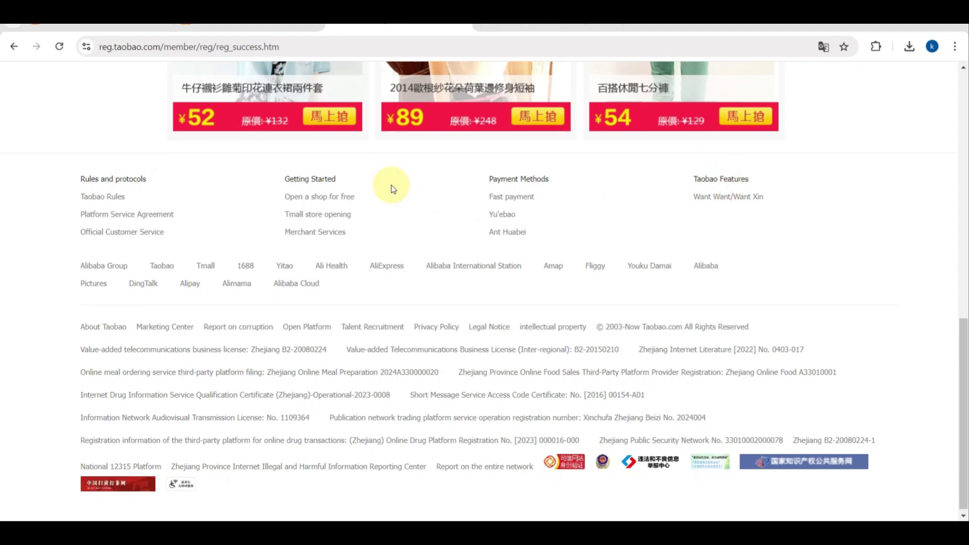
scroll(392, 185, "up", 1)
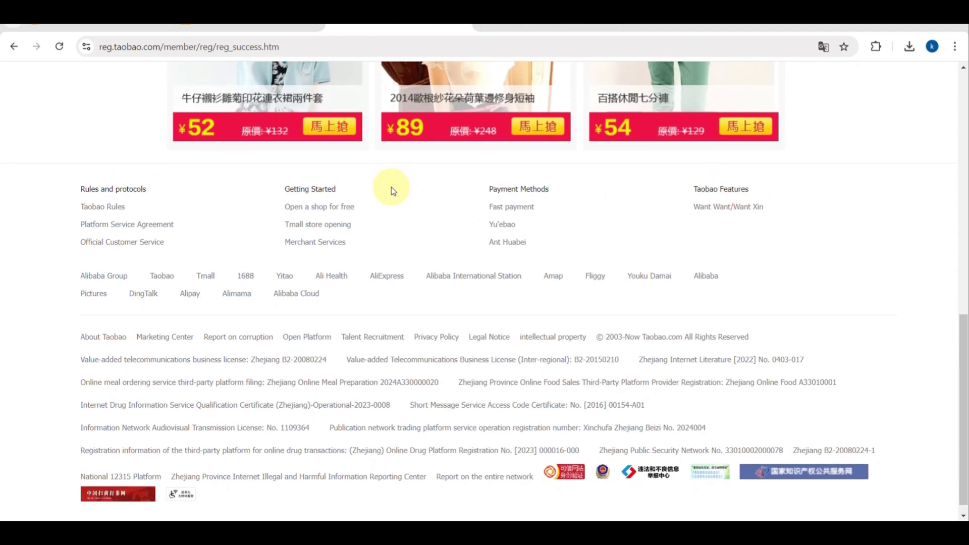
scroll(392, 190, "up", 10)
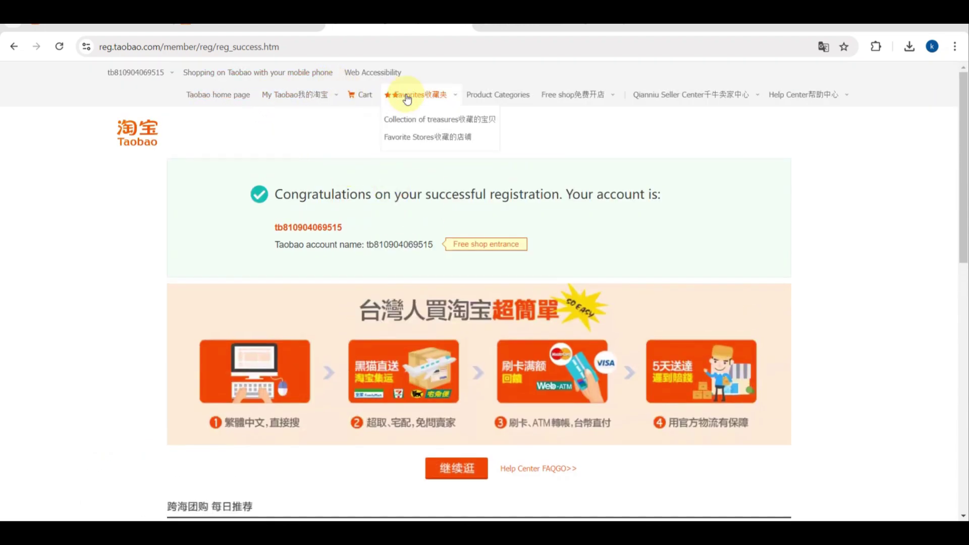
From Product Categories, open the Fashion women's bags results and scroll through the listings
left_click(481, 96)
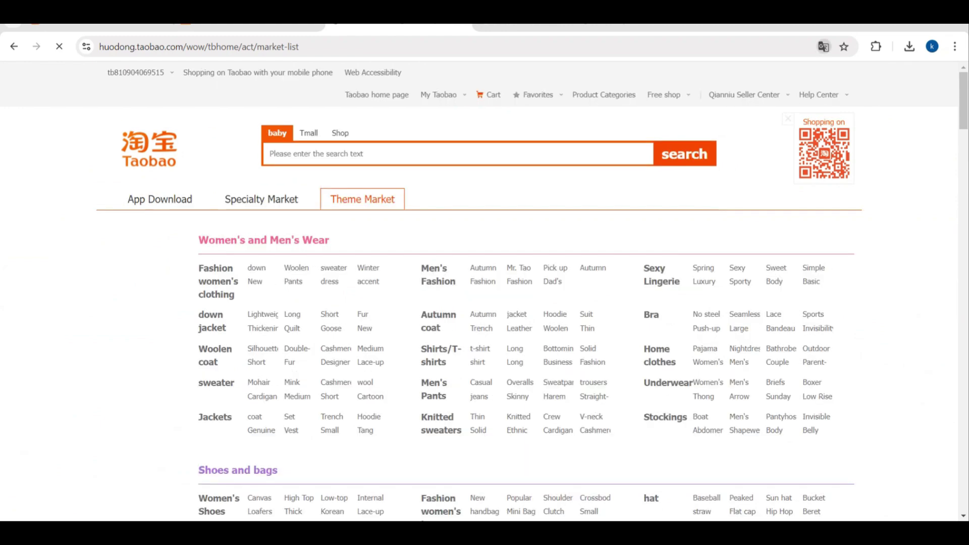
scroll(484, 292, "down", 2)
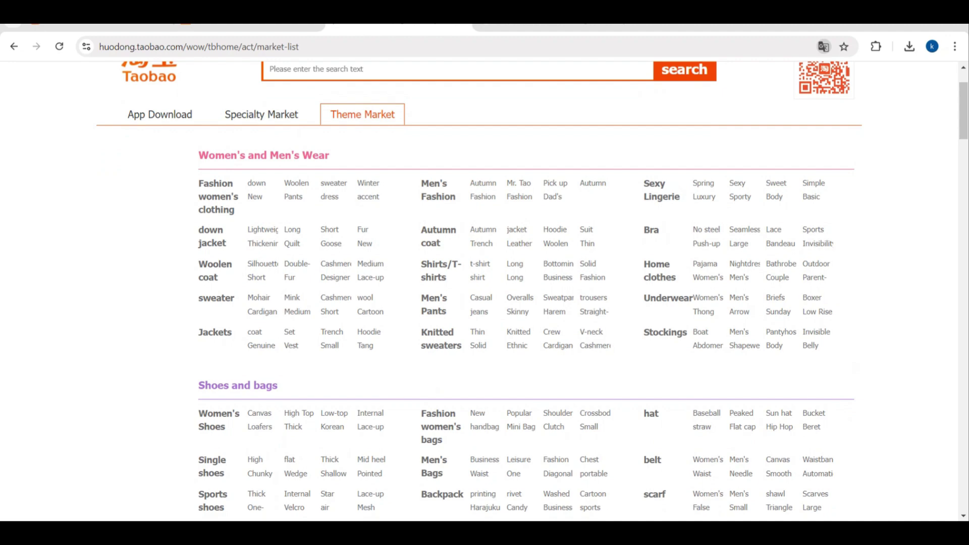
scroll(484, 291, "down", 3)
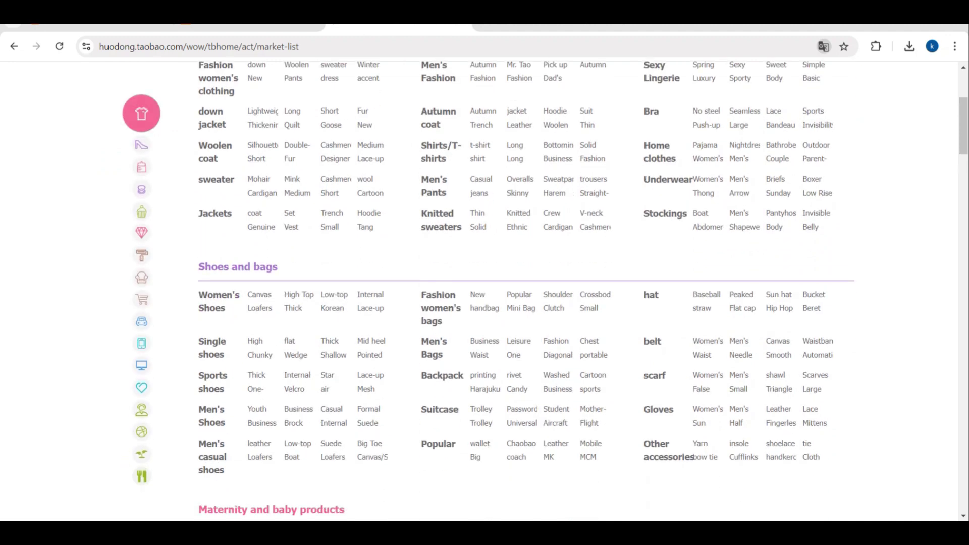
left_click(436, 321)
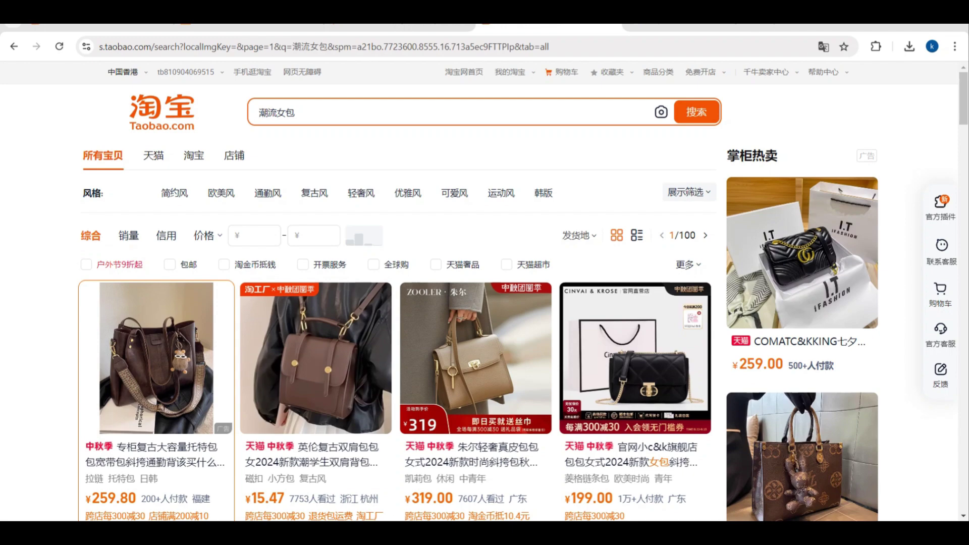
scroll(83, 429, "down", 2)
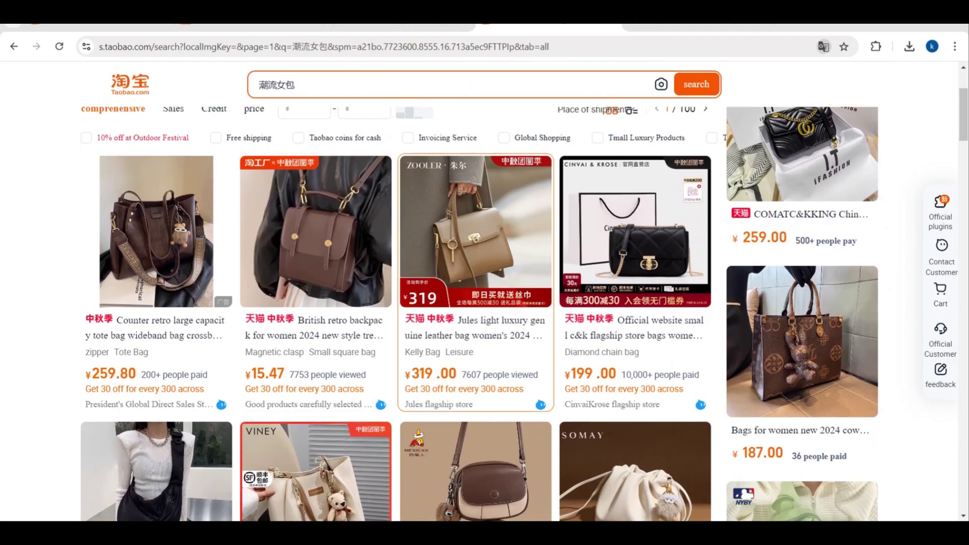
scroll(631, 353, "down", 4)
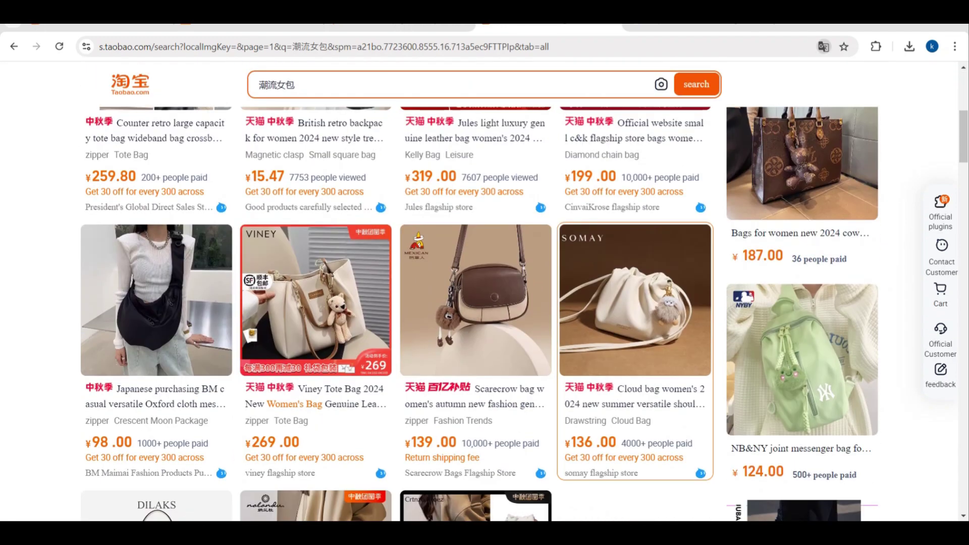
scroll(635, 378, "down", 4)
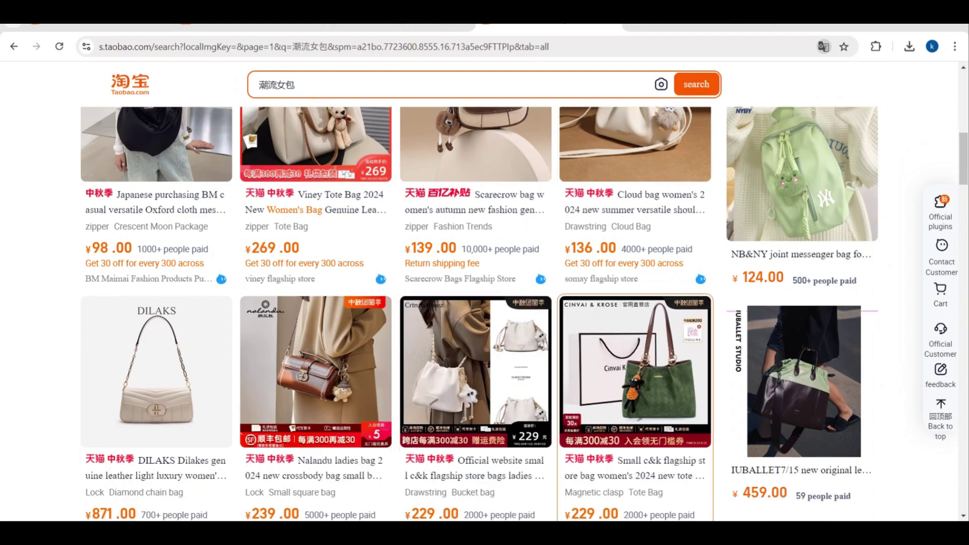
scroll(635, 379, "down", 2)
scroll(635, 379, "up", 6)
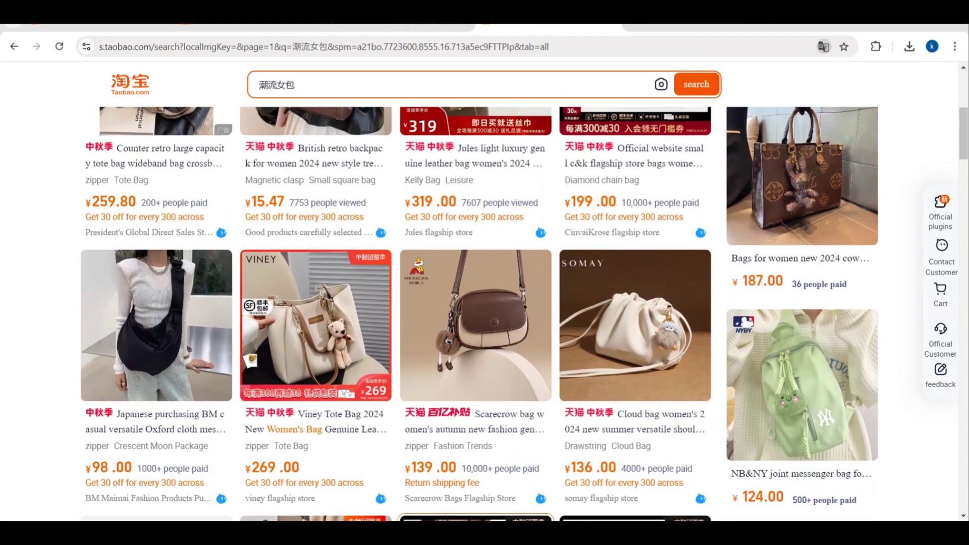
scroll(636, 379, "up", 3)
scroll(479, 314, "down", 1)
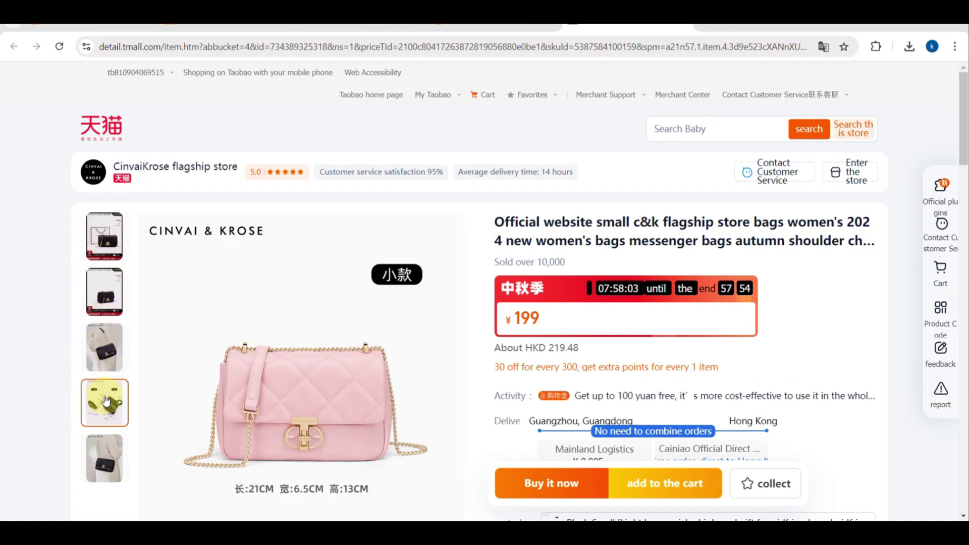
Try the Black, Beige, Bordeaux red and First Love Pink variants, ending on Mint Green-Small at ¥199
scroll(103, 400, "down", 1)
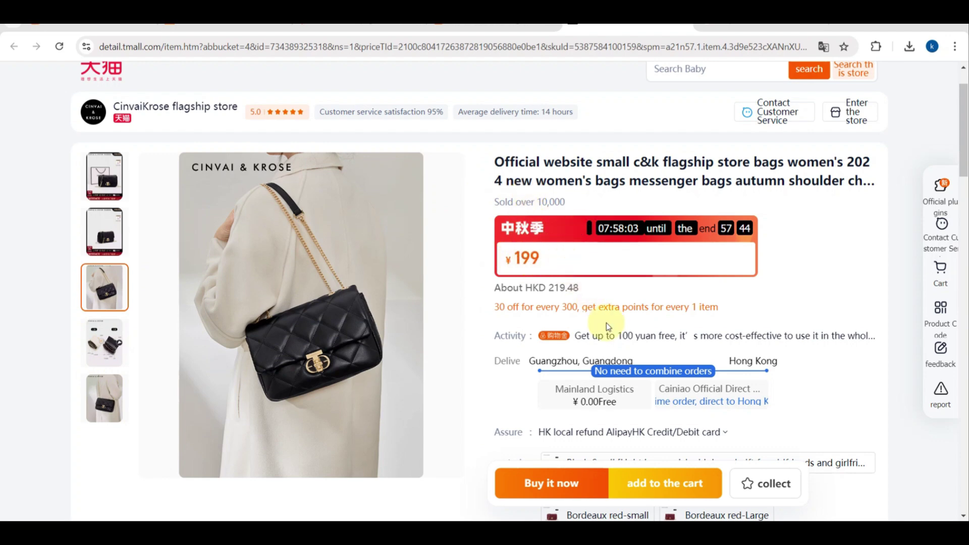
scroll(607, 324, "down", 1)
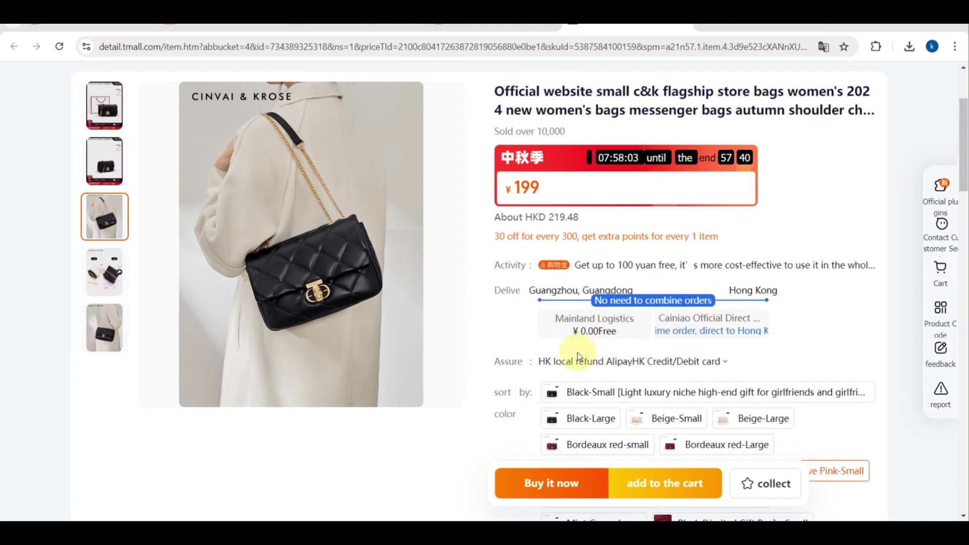
scroll(579, 395, "down", 1)
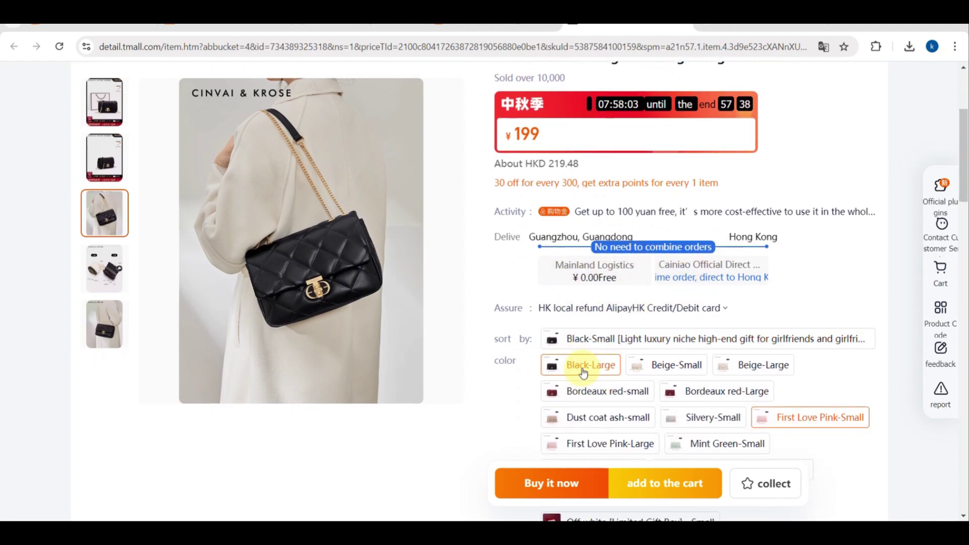
left_click(583, 373)
left_click(641, 364)
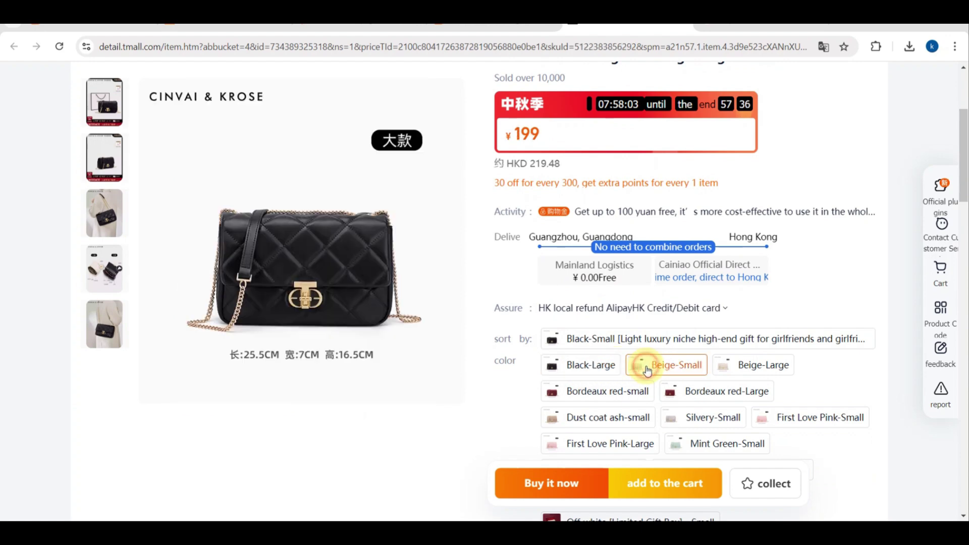
scroll(648, 372, "down", 1)
left_click(743, 305)
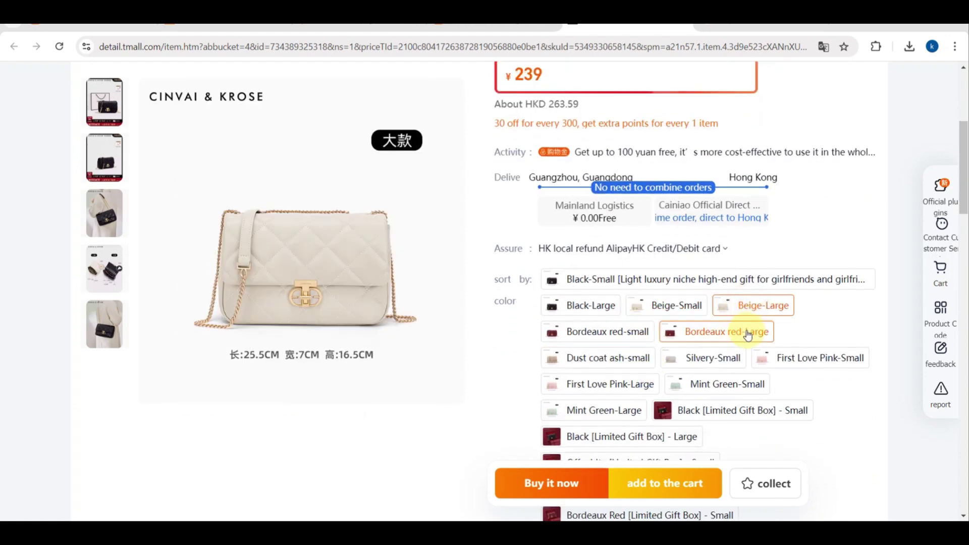
left_click(763, 335)
left_click(790, 357)
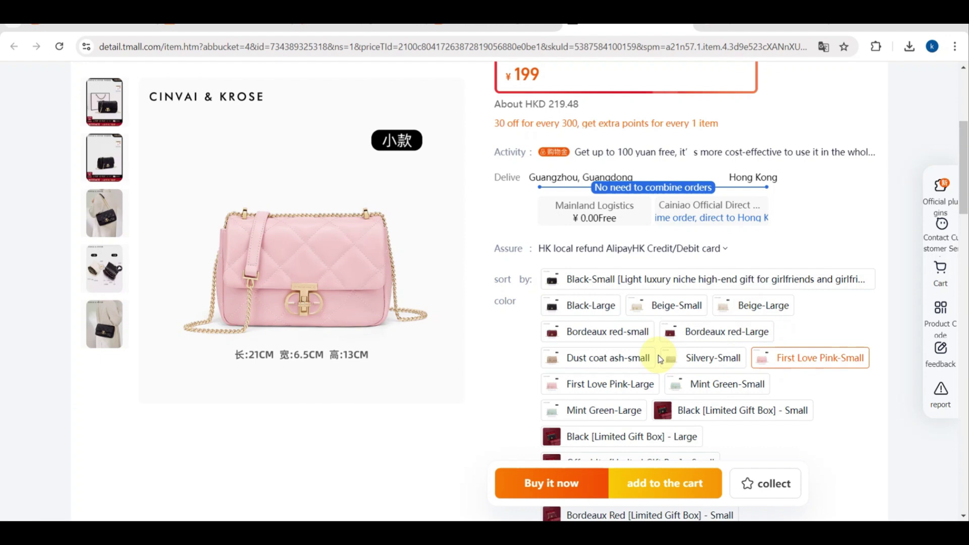
left_click(634, 335)
left_click(612, 384)
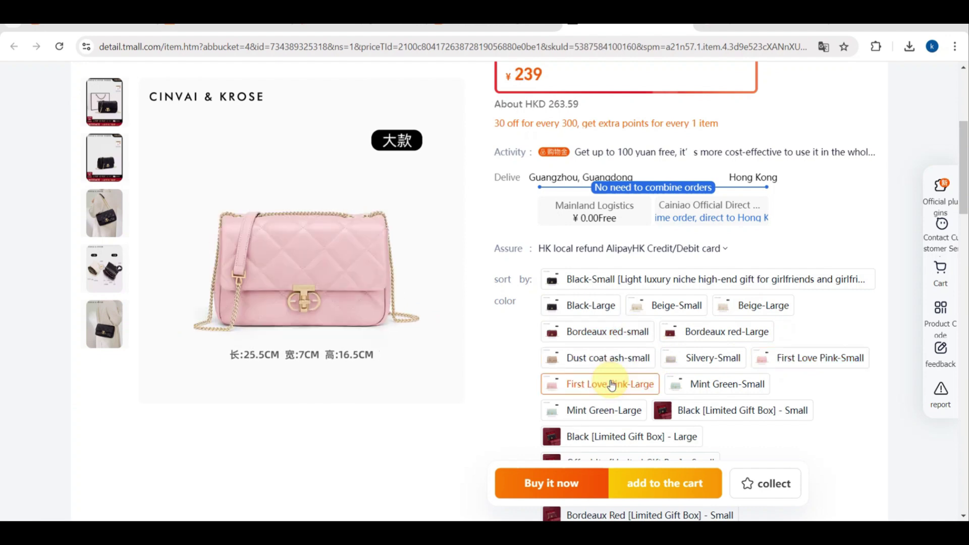
left_click(703, 386)
scroll(702, 387, "down", 5)
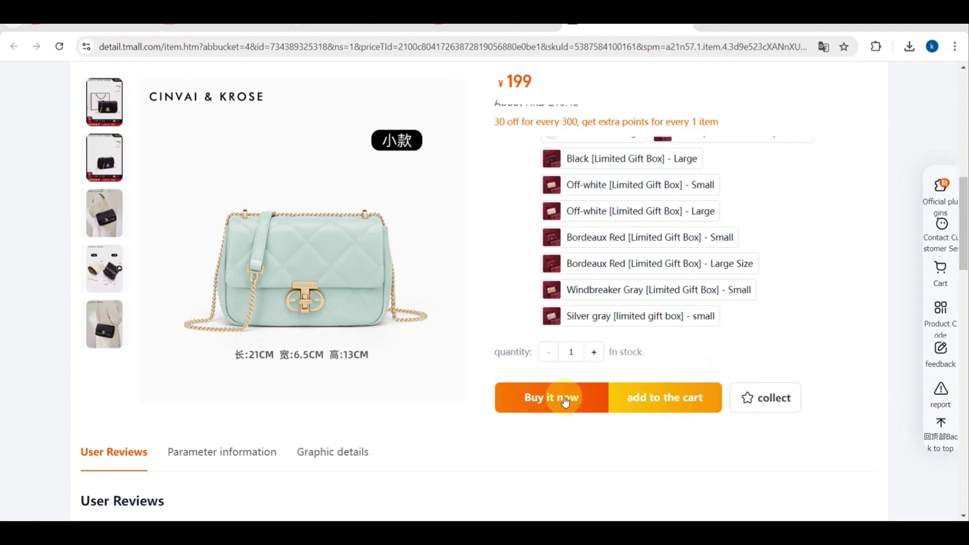
scroll(663, 399, "up", 5)
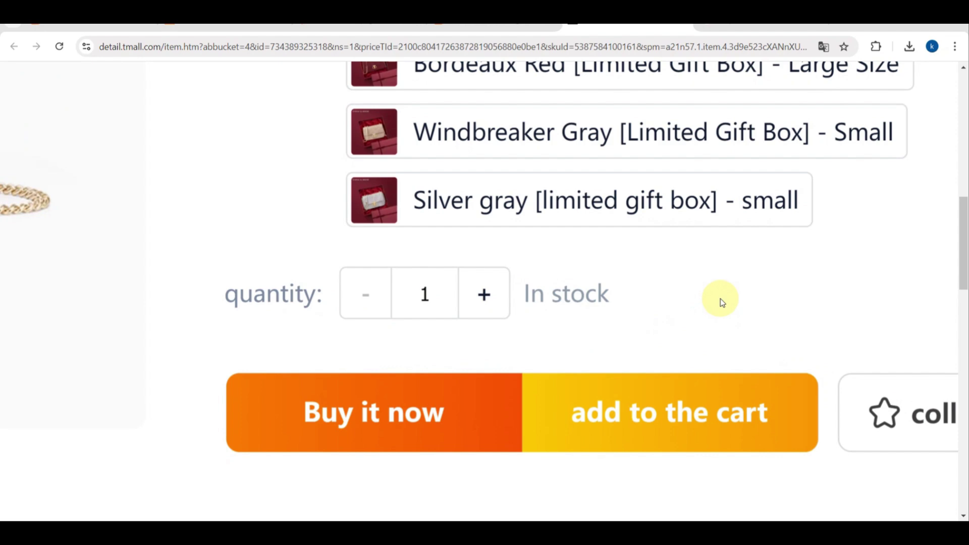
scroll(720, 298, "down", 5)
scroll(323, 382, "down", 1)
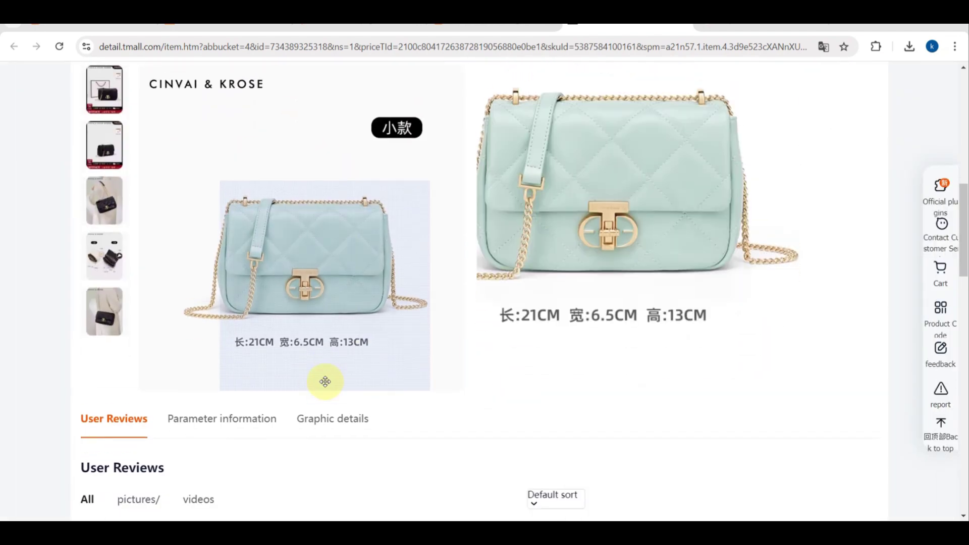
scroll(325, 382, "up", 1)
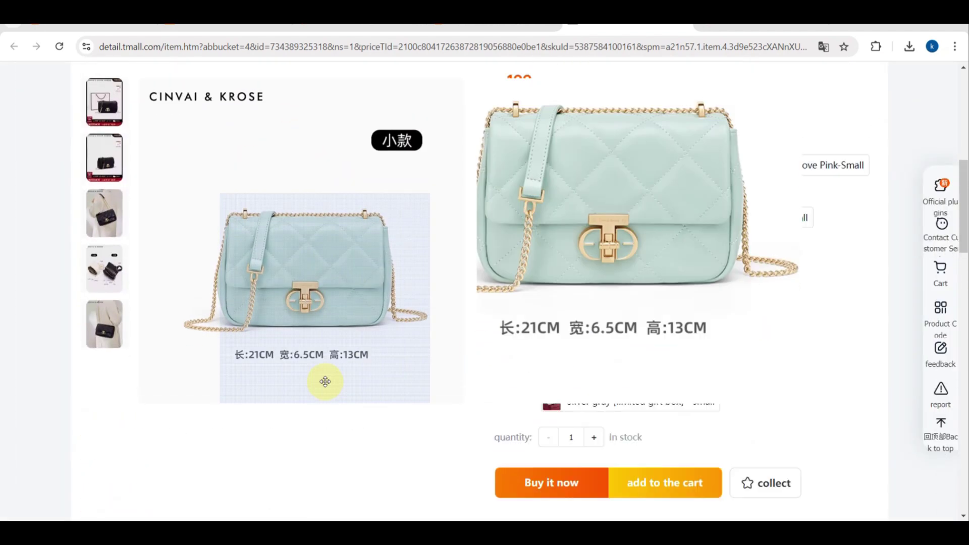
scroll(325, 382, "down", 2)
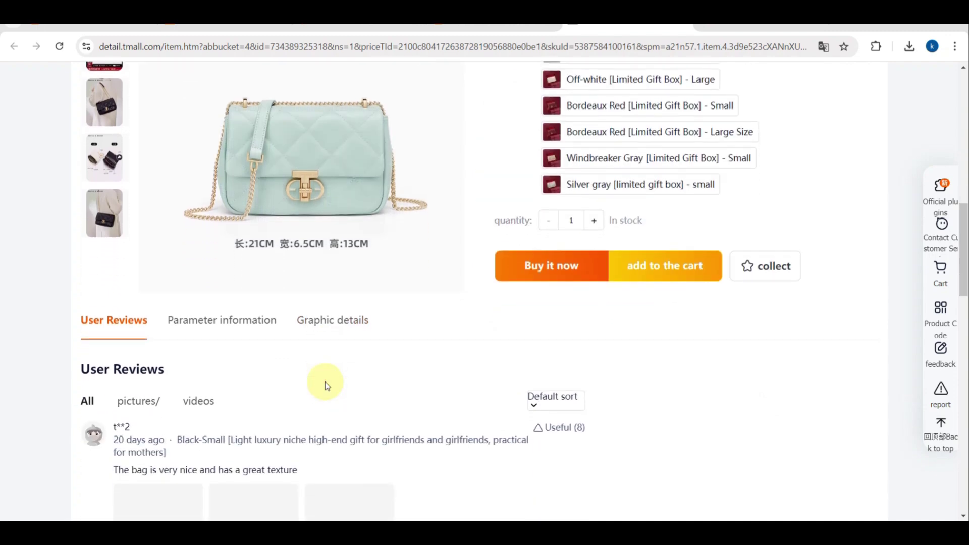
scroll(325, 382, "down", 2)
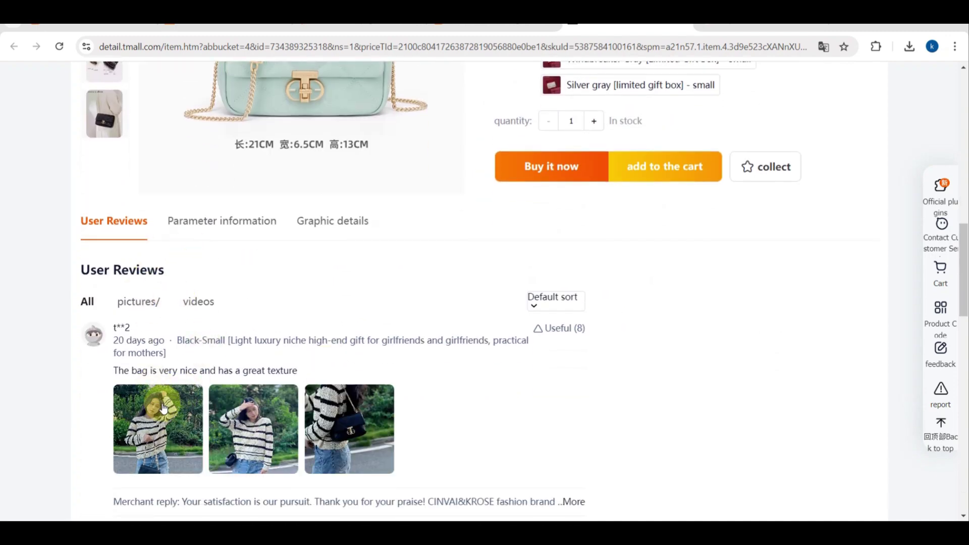
scroll(162, 407, "down", 2)
scroll(159, 403, "down", 2)
scroll(139, 243, "up", 1)
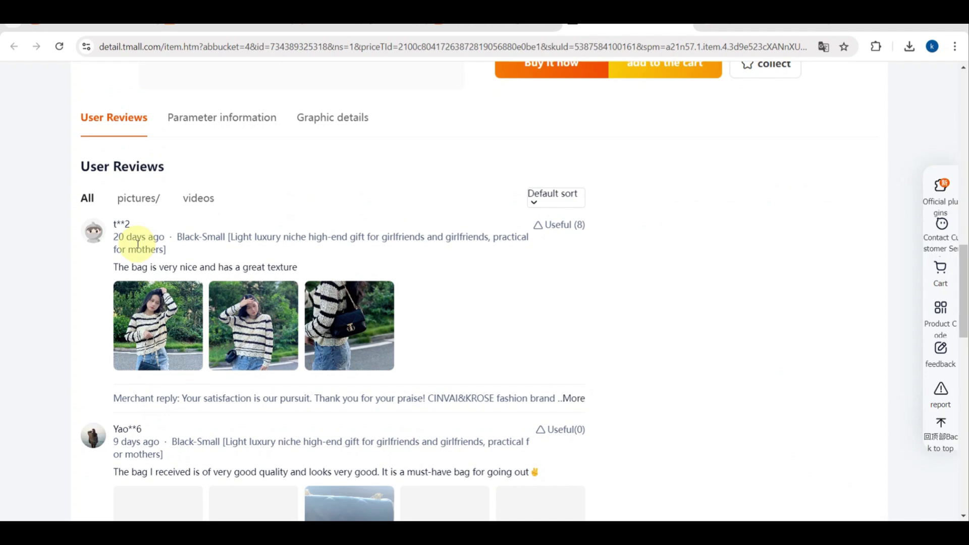
scroll(138, 244, "up", 5)
scroll(136, 244, "up", 3)
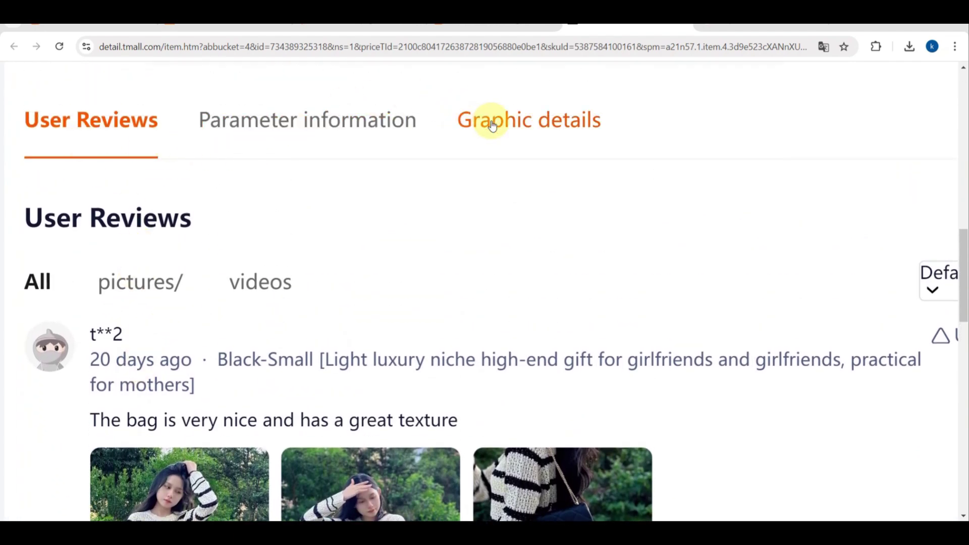
scroll(493, 121, "down", 4)
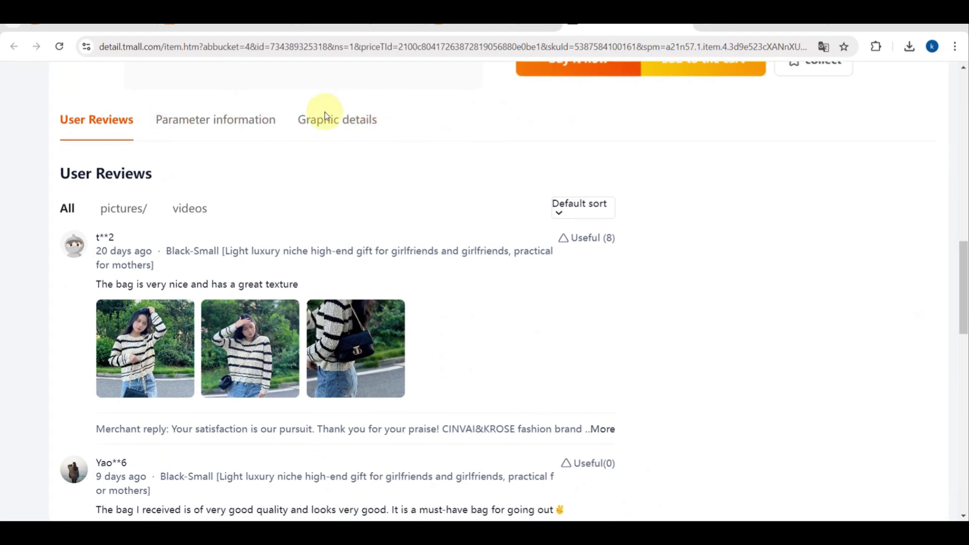
scroll(333, 289, "down", 7)
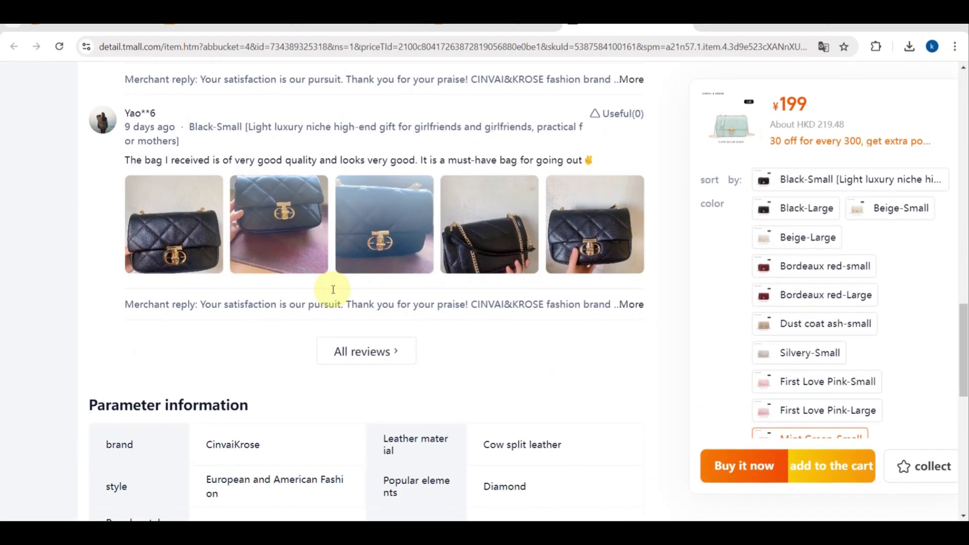
scroll(298, 414, "down", 3)
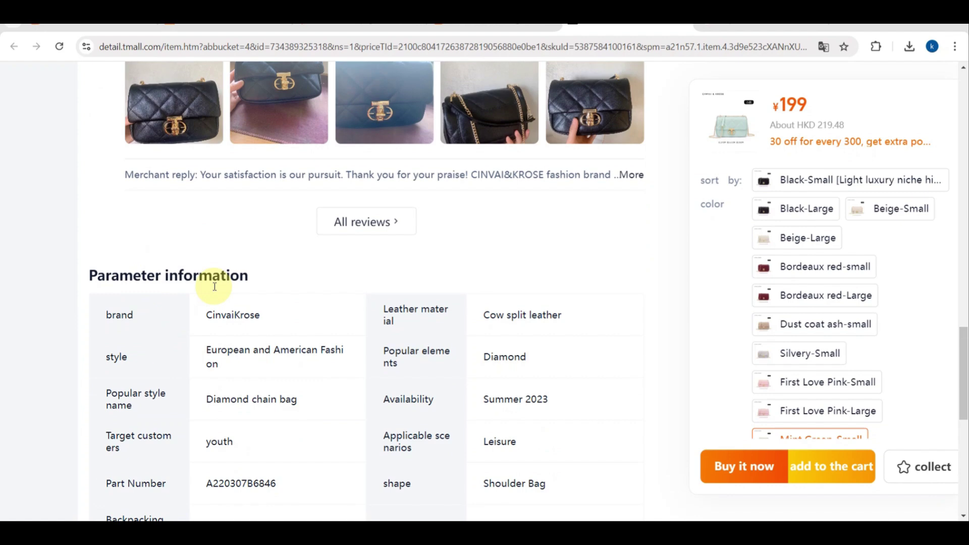
scroll(174, 381, "down", 2)
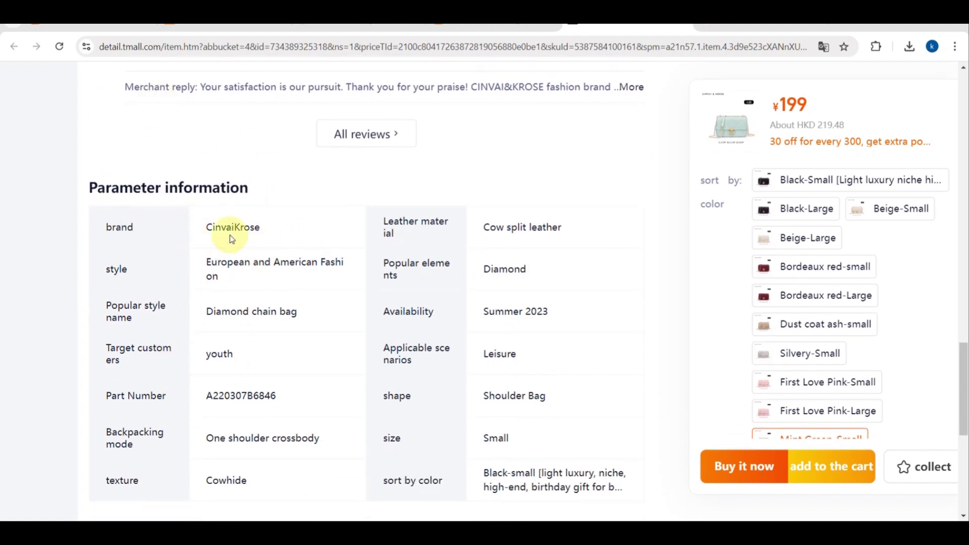
scroll(248, 313, "down", 5)
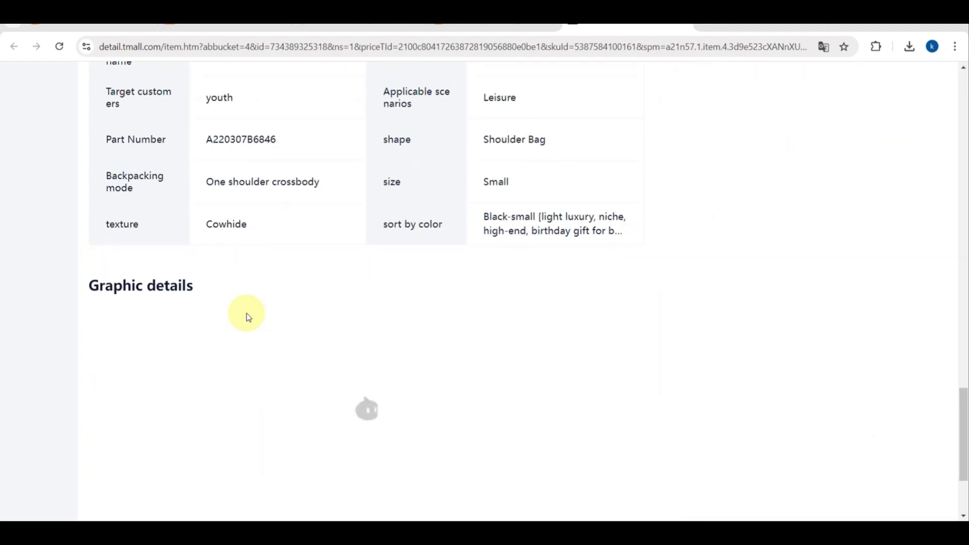
scroll(248, 313, "down", 3)
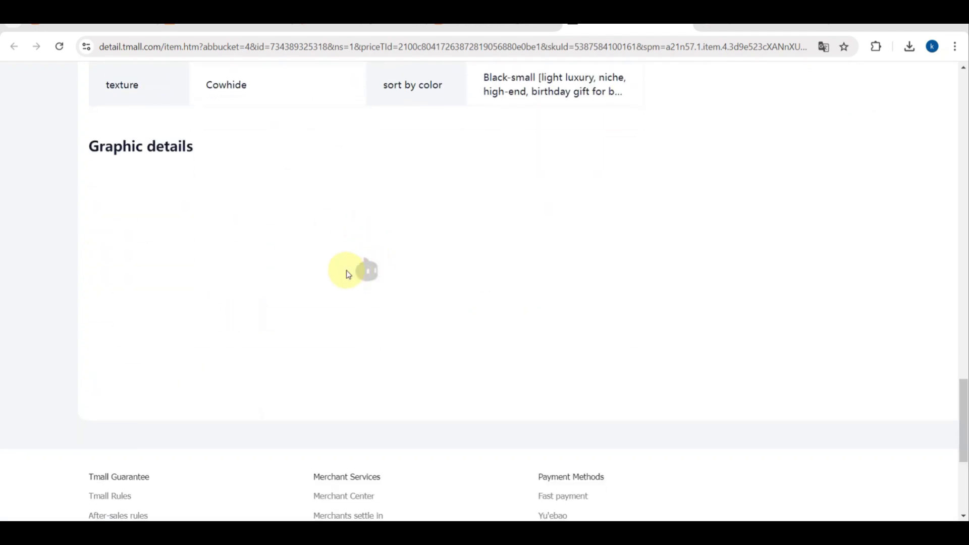
scroll(299, 255, "down", 4)
scroll(299, 253, "up", 6)
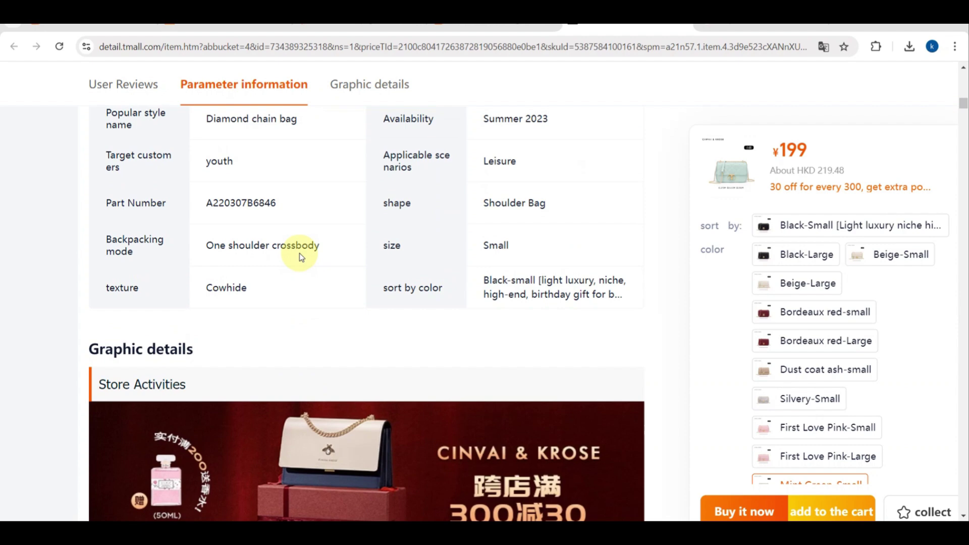
scroll(299, 253, "down", 3)
scroll(404, 325, "down", 6)
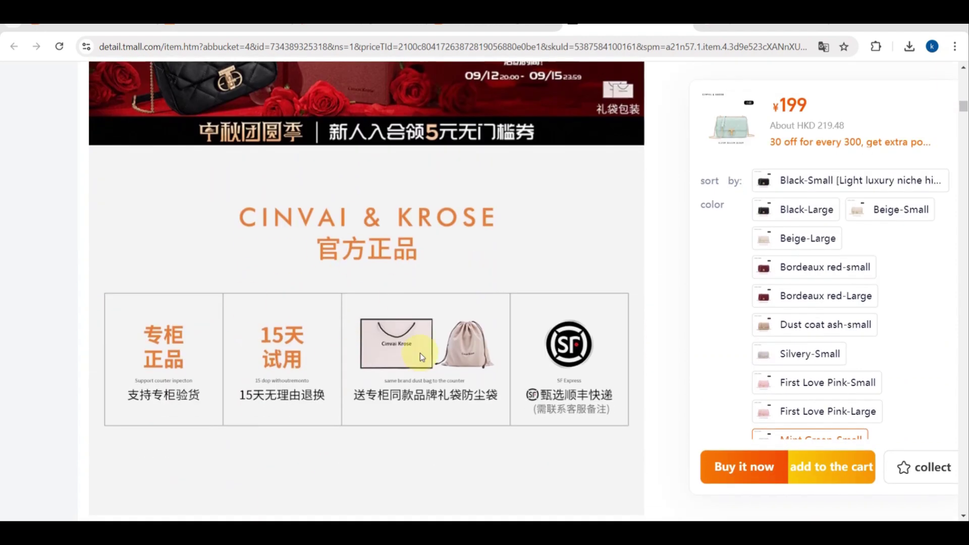
scroll(420, 353, "down", 5)
scroll(420, 353, "up", 15)
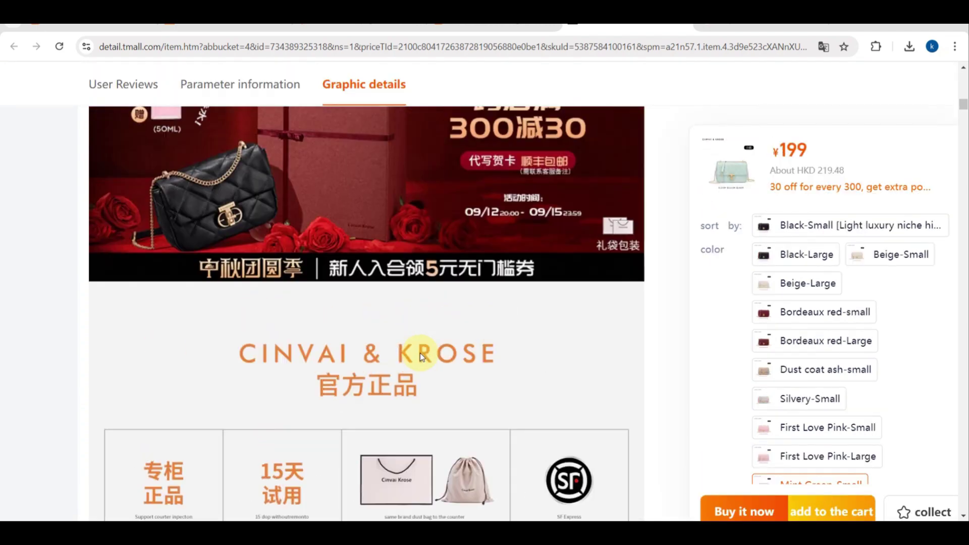
scroll(420, 353, "up", 10)
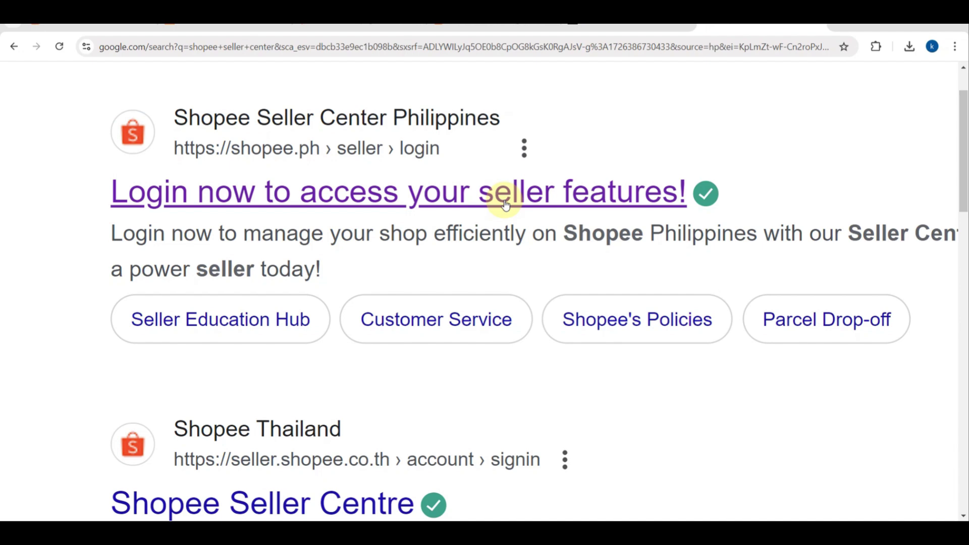
Scroll further down the Tmall bag product page
scroll(502, 199, "down", 5)
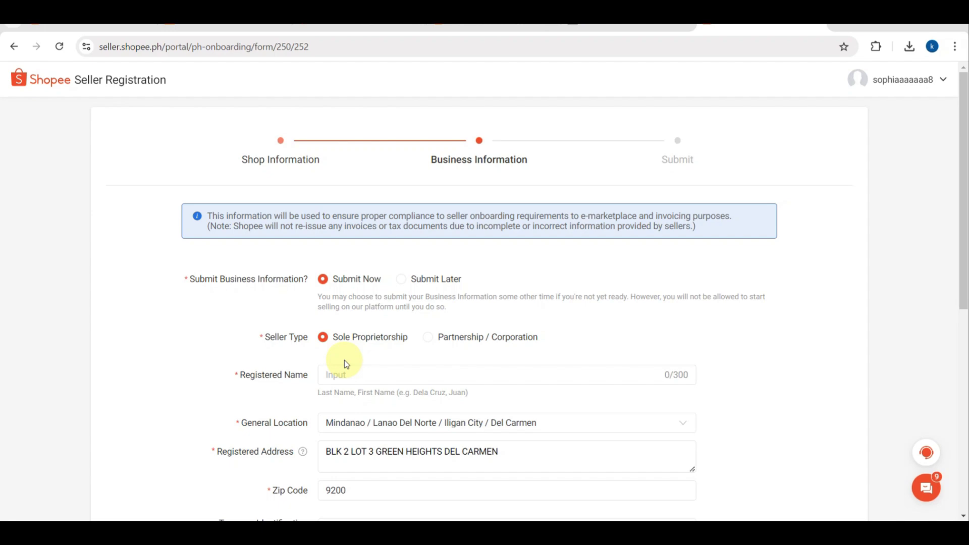
scroll(344, 360, "down", 5)
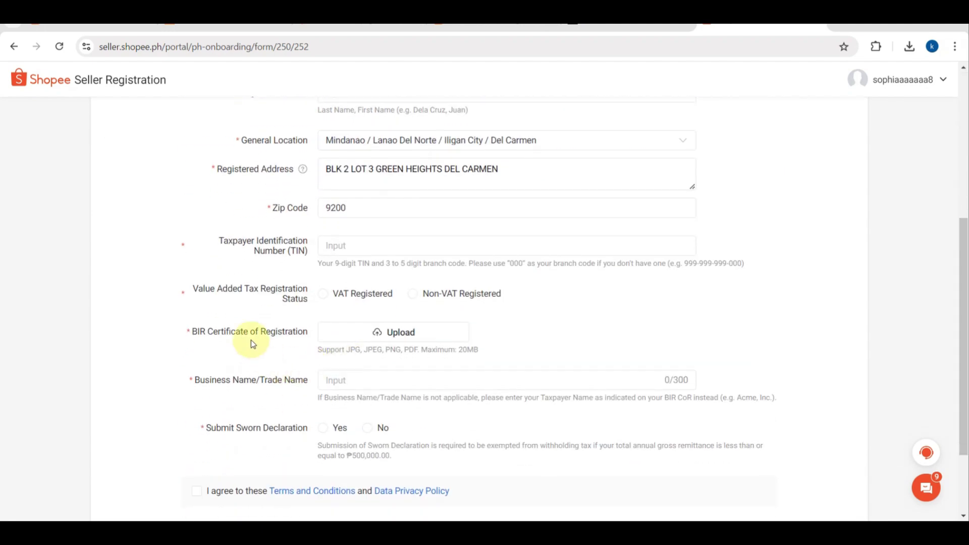
scroll(214, 333, "up", 5)
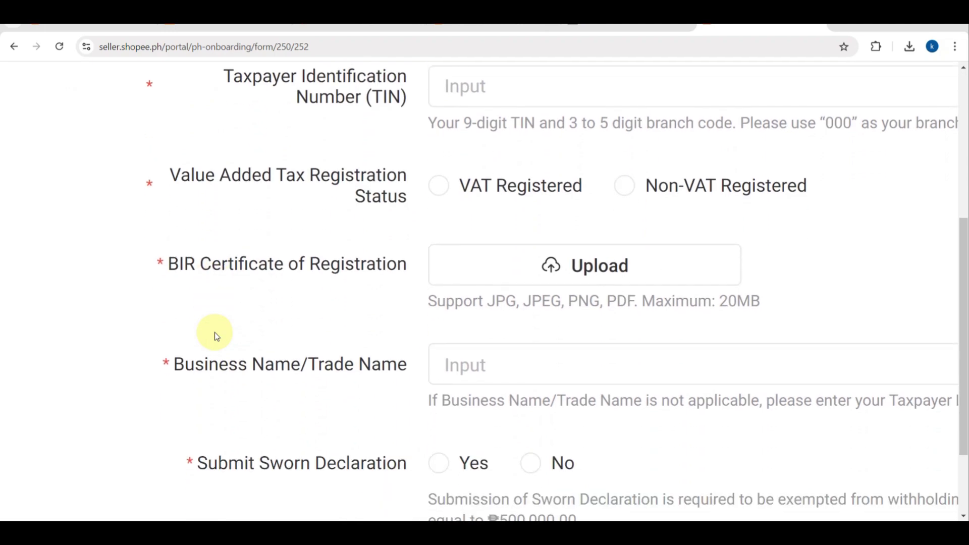
scroll(214, 333, "up", 3)
scroll(214, 332, "down", 1)
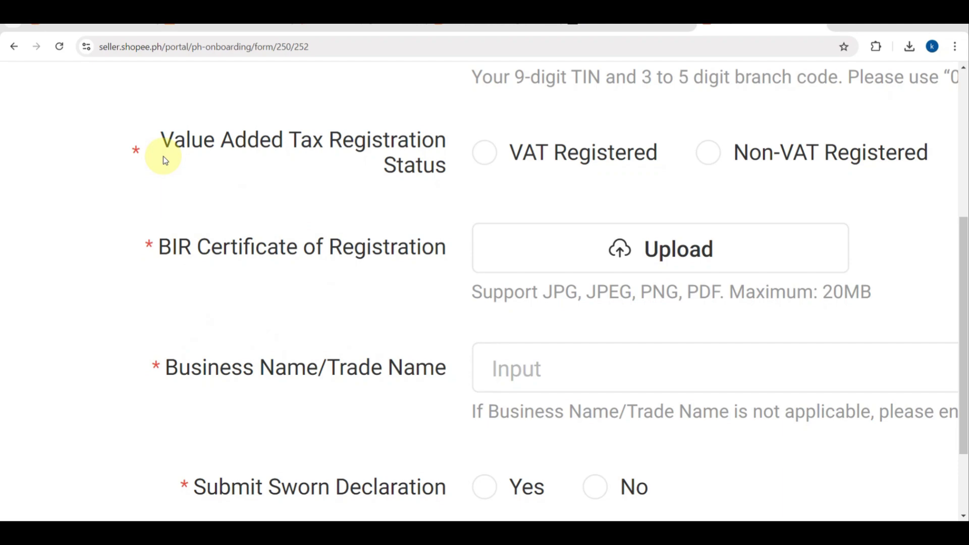
scroll(359, 196, "down", 7)
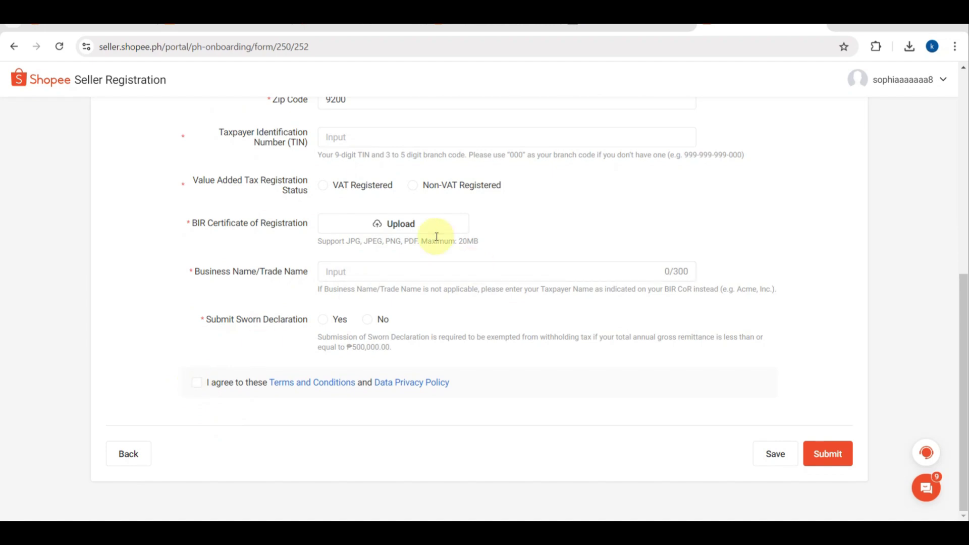
scroll(437, 236, "up", 3)
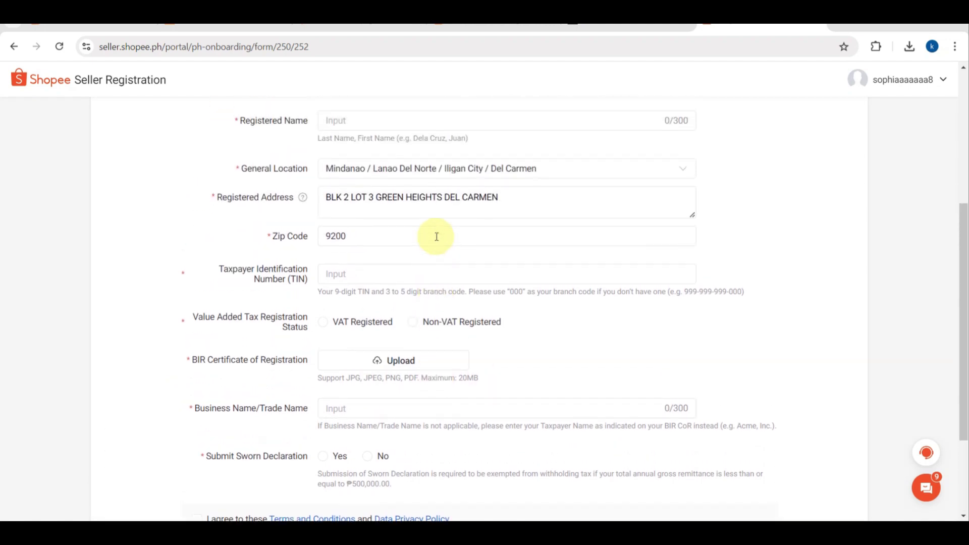
scroll(437, 236, "down", 3)
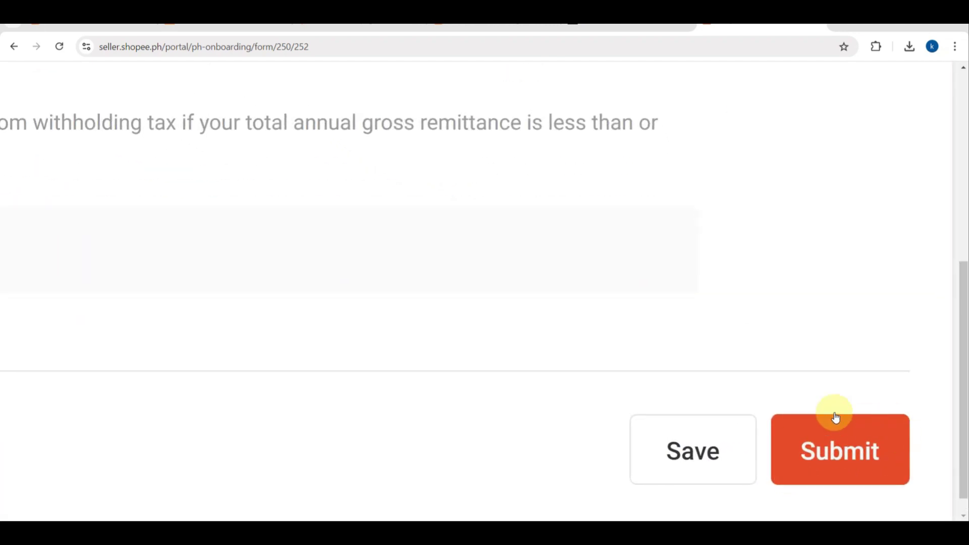
scroll(719, 303, "down", 5)
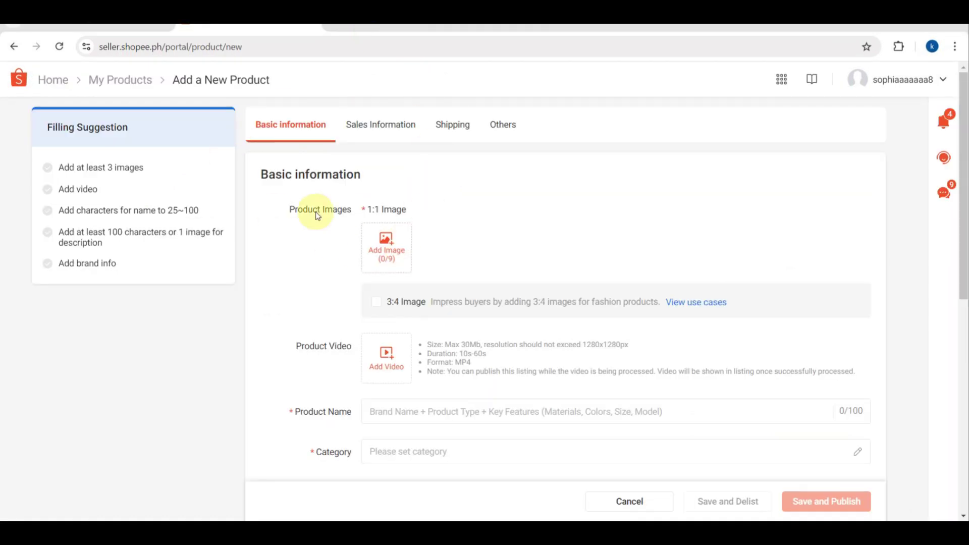
scroll(35, 134, "up", 3)
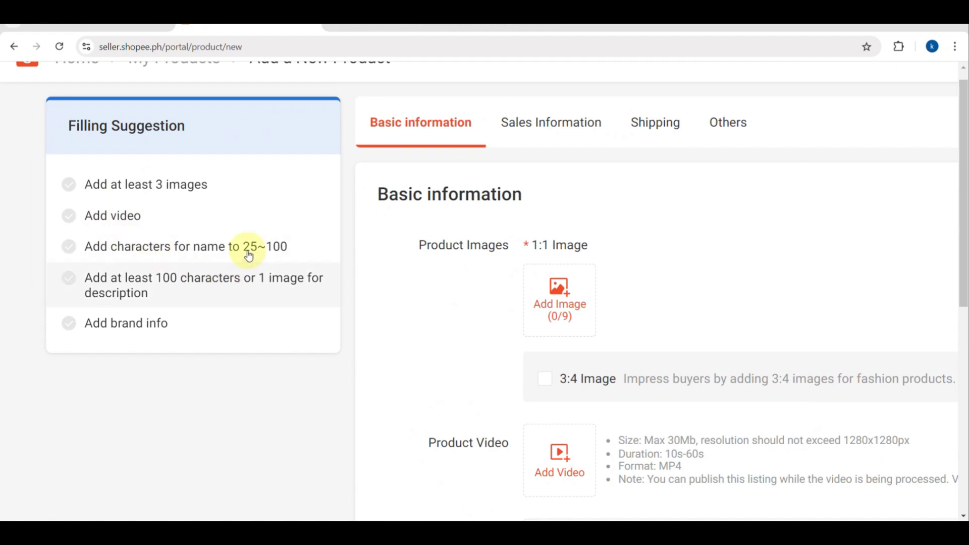
scroll(598, 359, "right", 5)
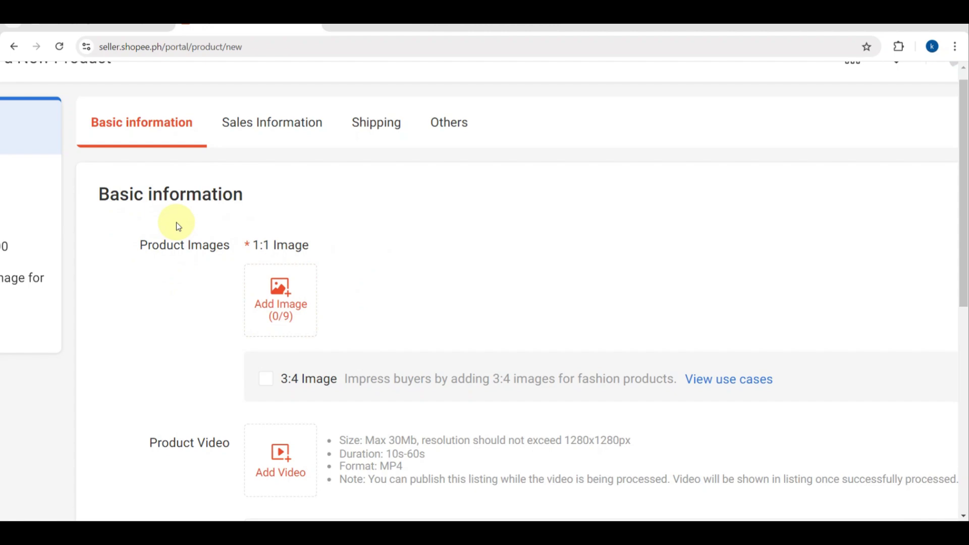
scroll(341, 338, "down", 3)
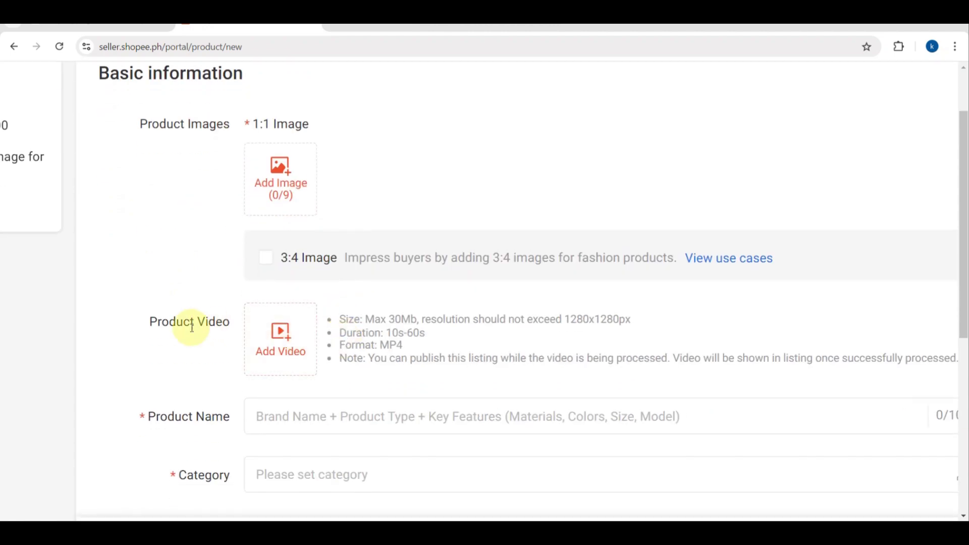
scroll(426, 347, "down", 3)
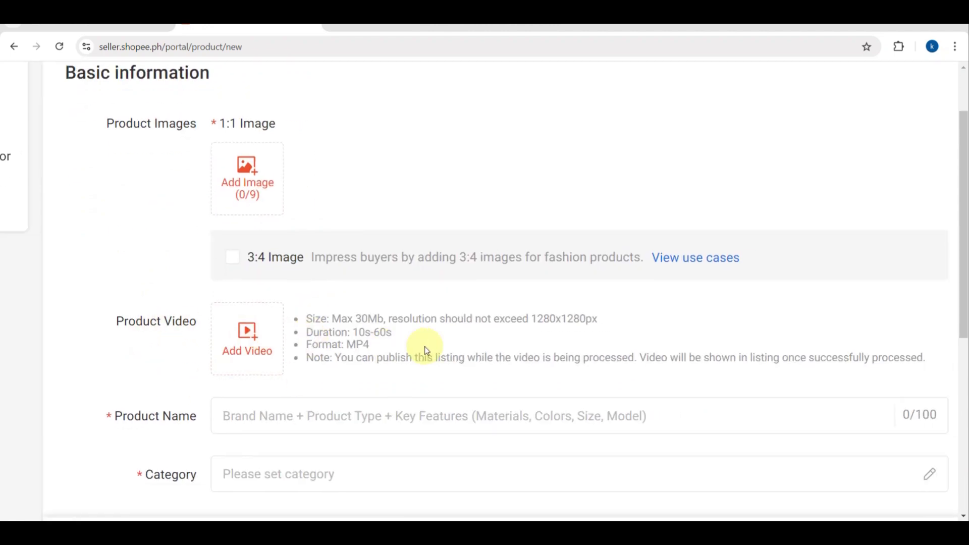
left_click(294, 383)
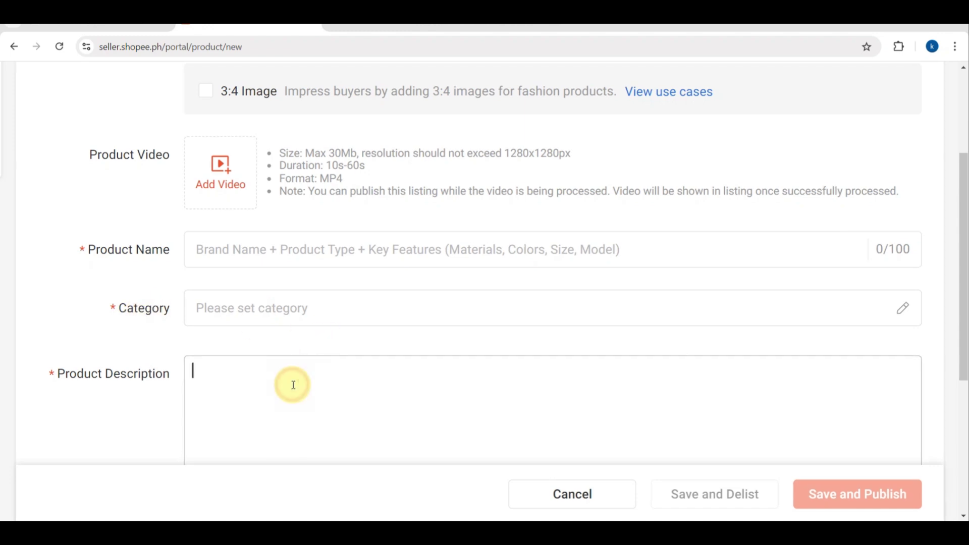
scroll(305, 293, "down", 4)
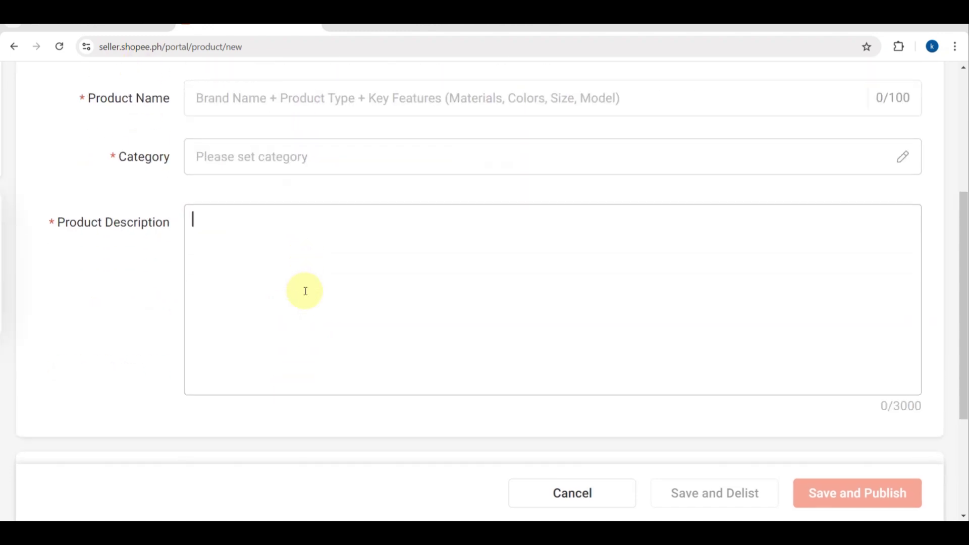
key("ctrl+minus")
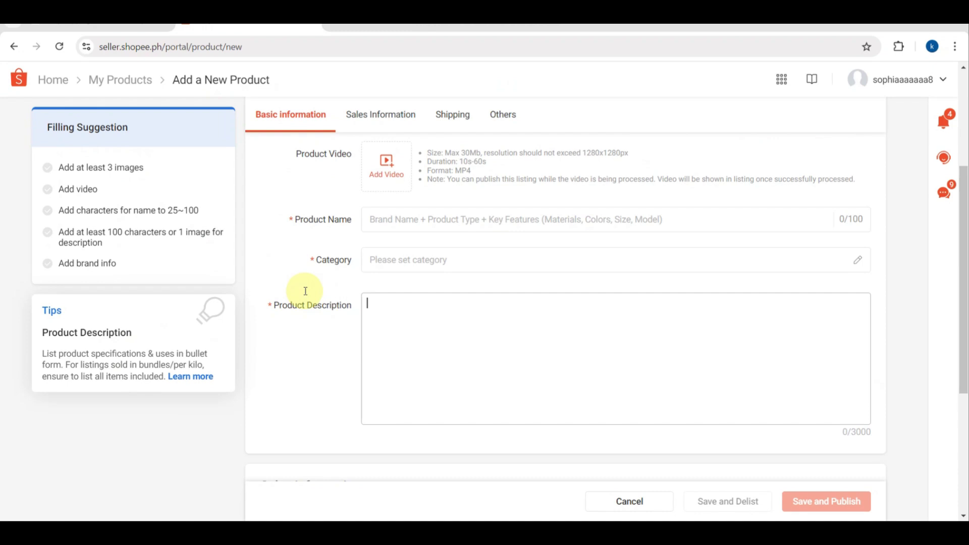
left_click(402, 117)
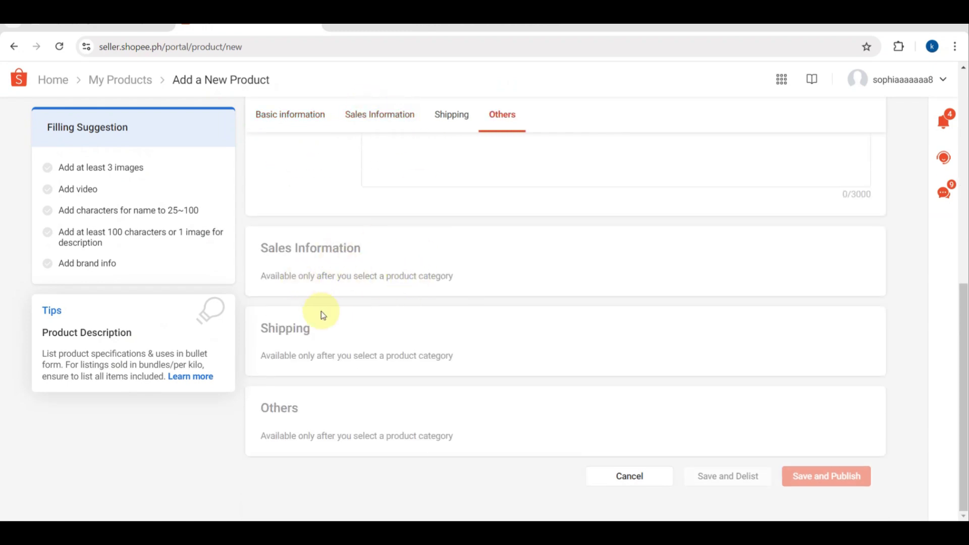
scroll(323, 315, "up", 3)
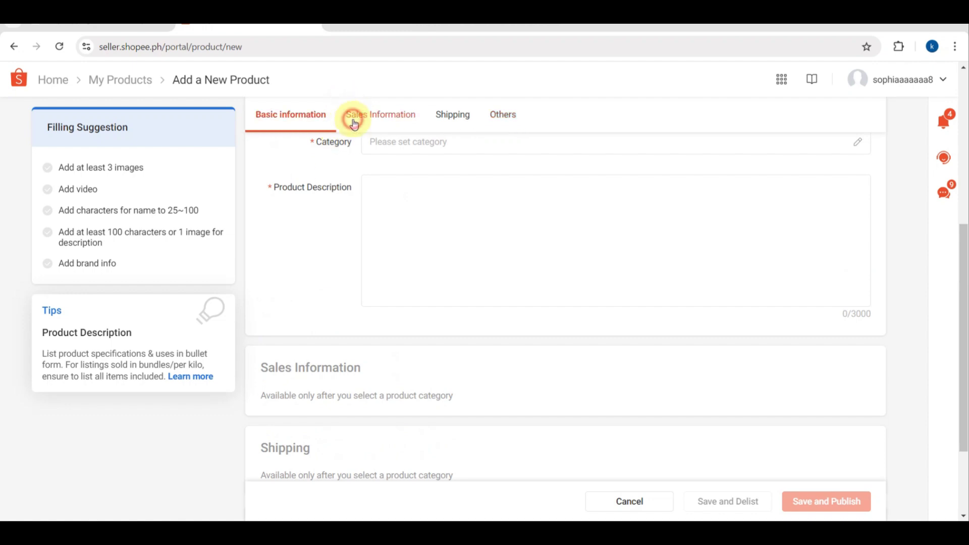
left_click(354, 123)
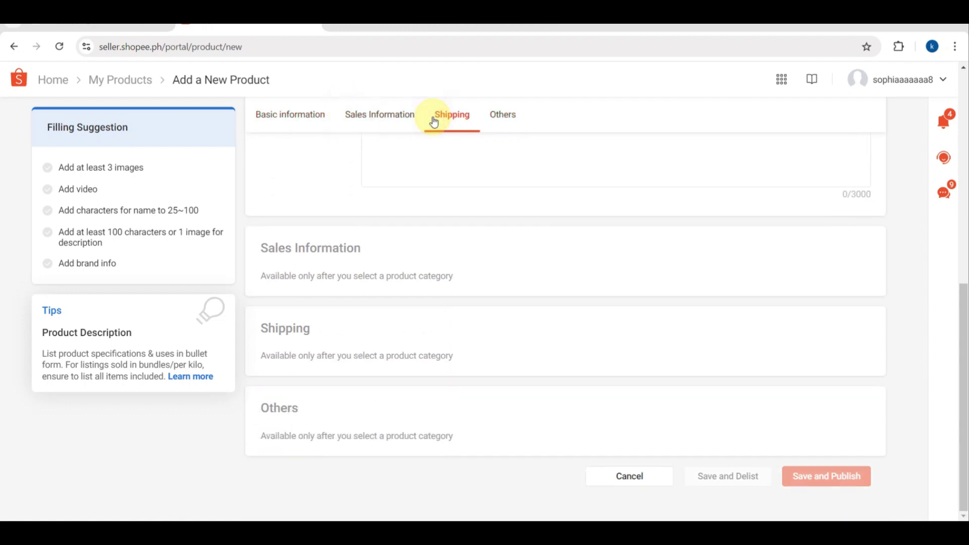
scroll(372, 283, "up", 5)
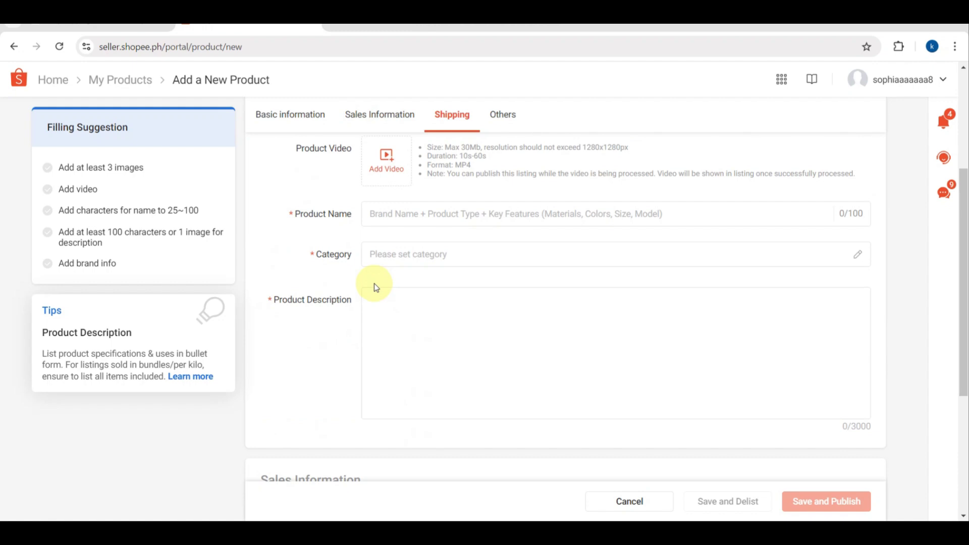
scroll(377, 285, "up", 3)
scroll(394, 328, "down", 1)
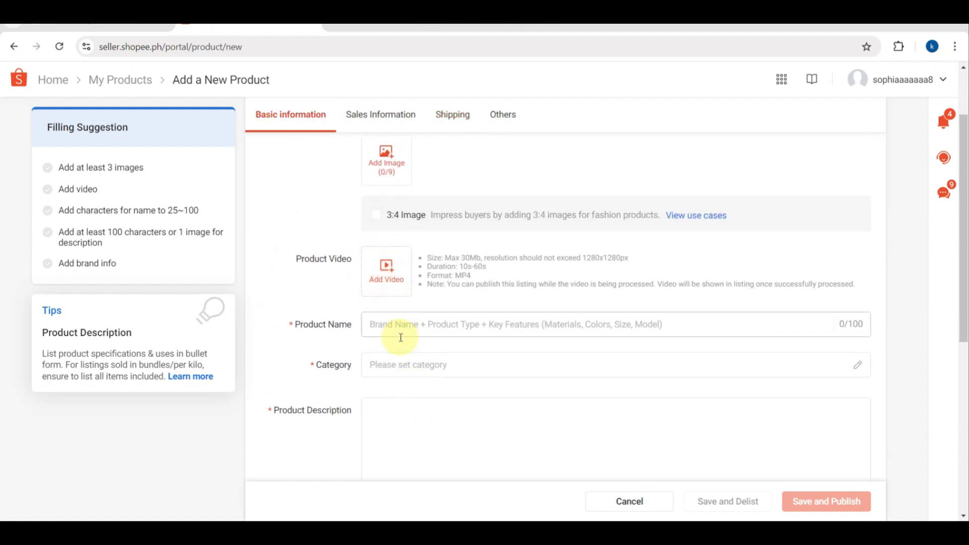
Compare Beauty, Home Appliances, Men and Women Clothes, then choose Fashion Accessories > Accessories Sets & Packages
left_click(395, 363)
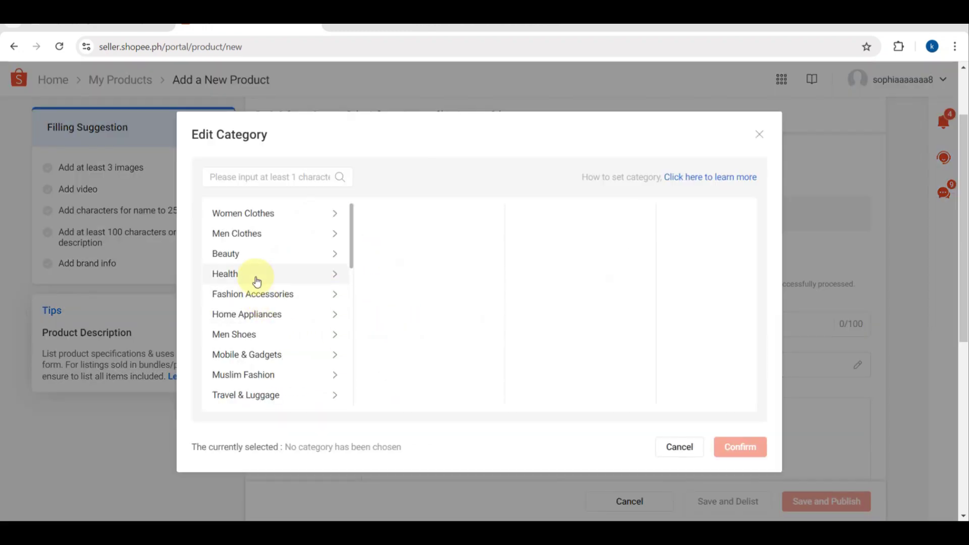
left_click(242, 255)
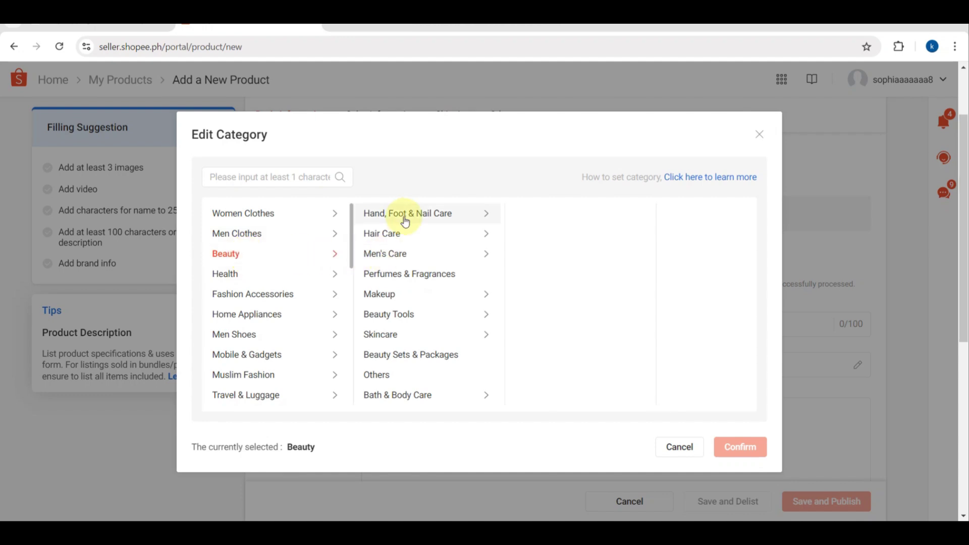
left_click(233, 292)
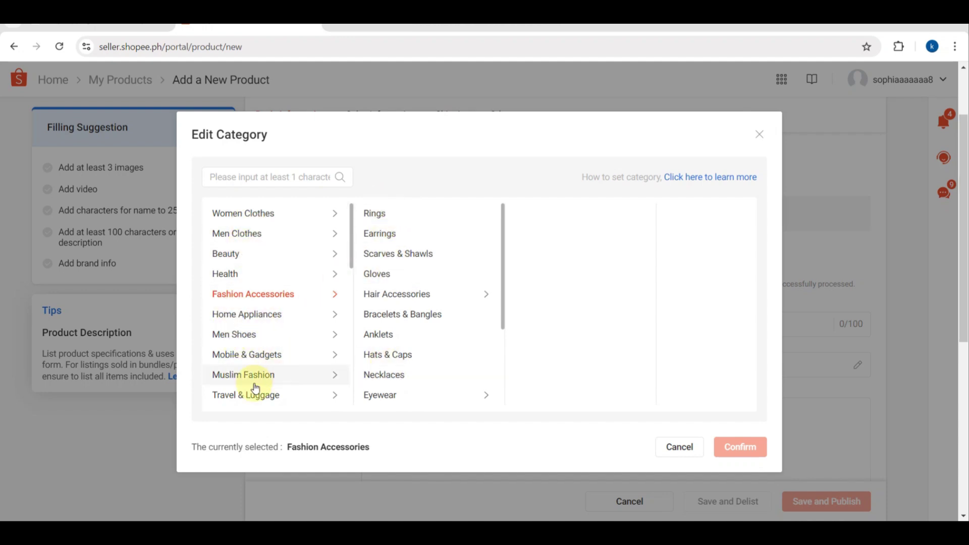
left_click(237, 315)
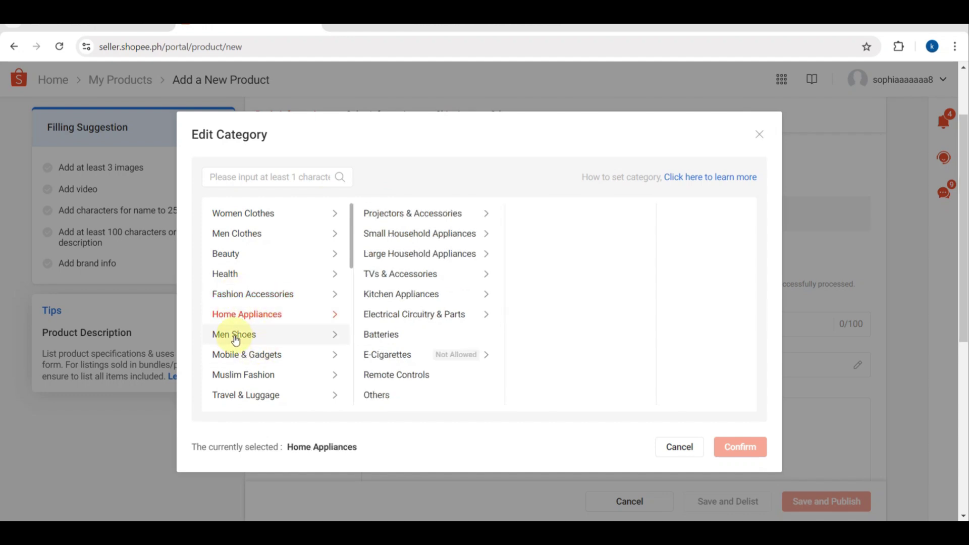
left_click(230, 232)
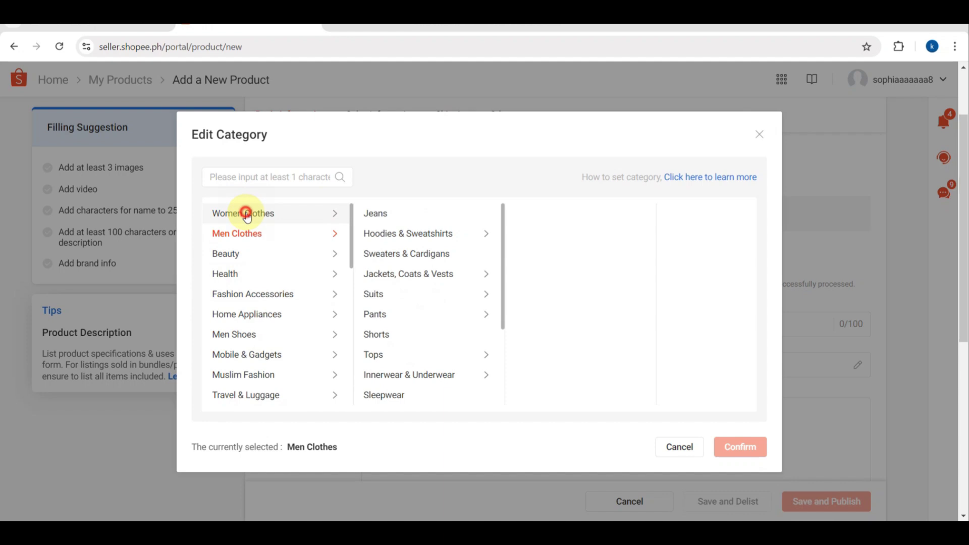
left_click(242, 213)
left_click(270, 296)
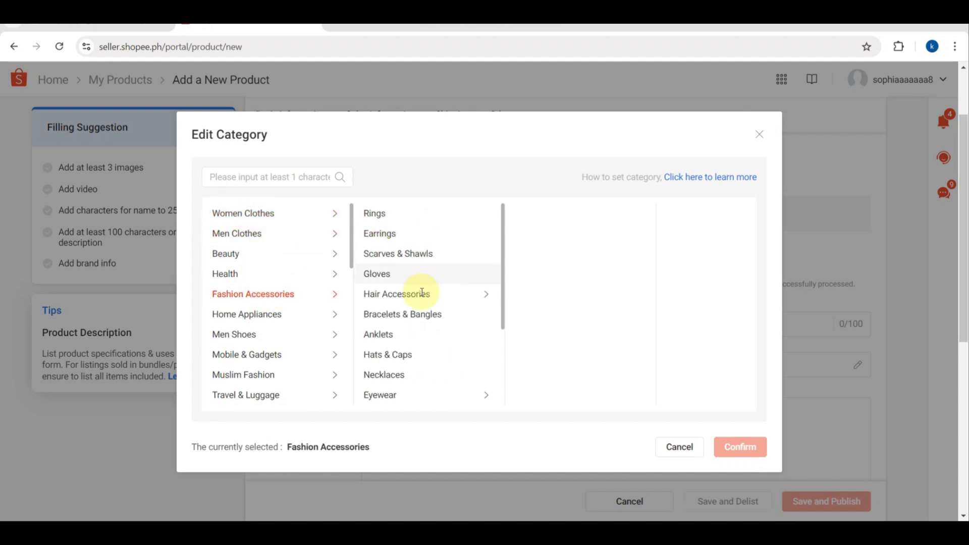
scroll(396, 351, "down", 3)
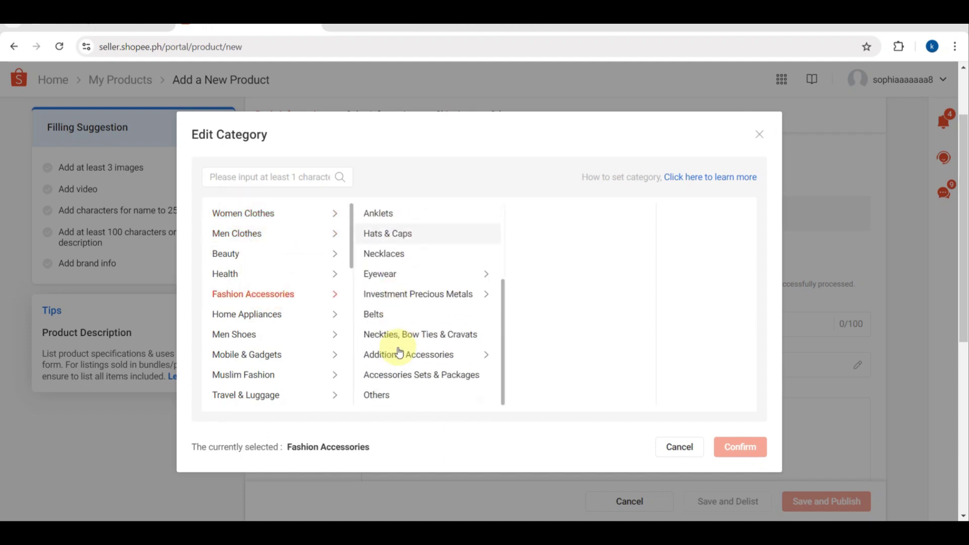
left_click(450, 382)
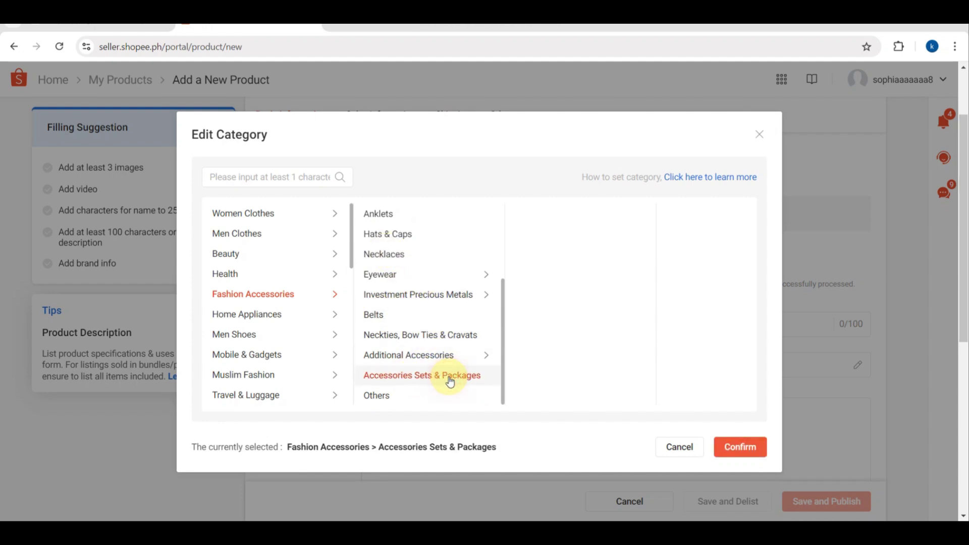
Confirm the chosen category and set the product's Pre-Order option to Yes with 7 days to ship
left_click(739, 447)
scroll(537, 338, "down", 5)
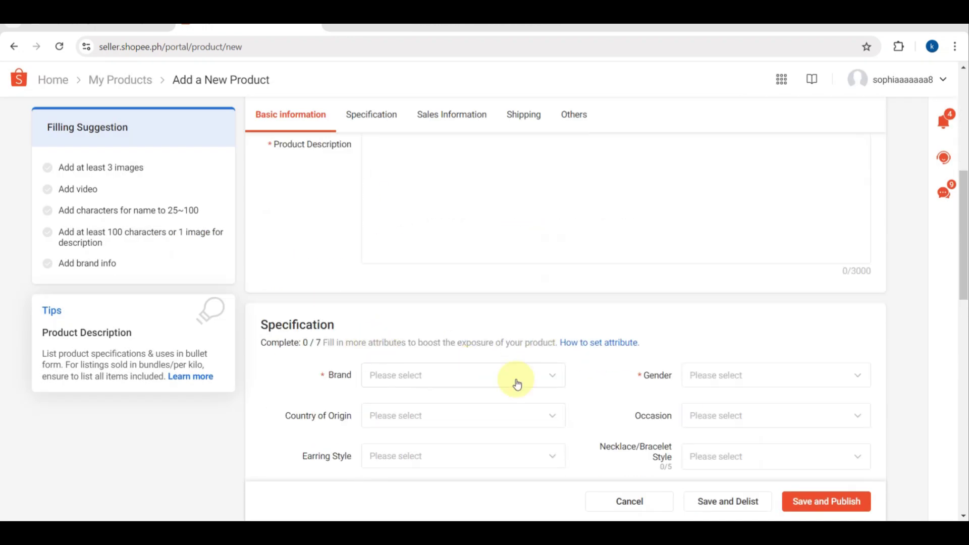
scroll(473, 358, "down", 3)
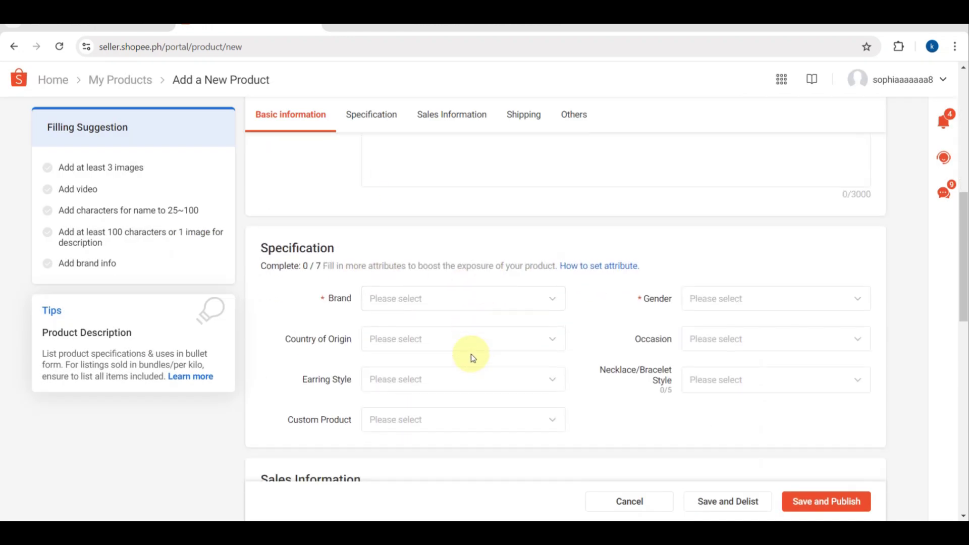
scroll(472, 358, "down", 3)
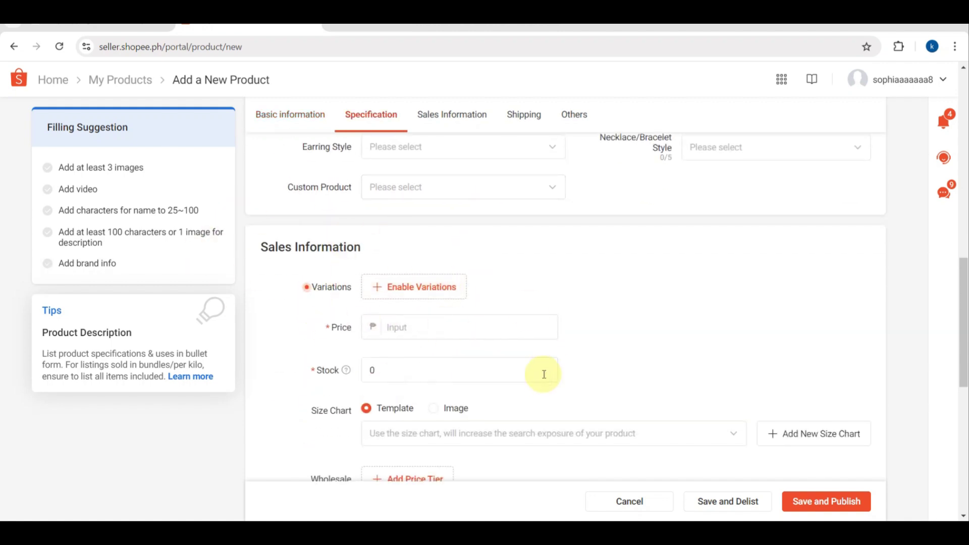
scroll(541, 377, "down", 4)
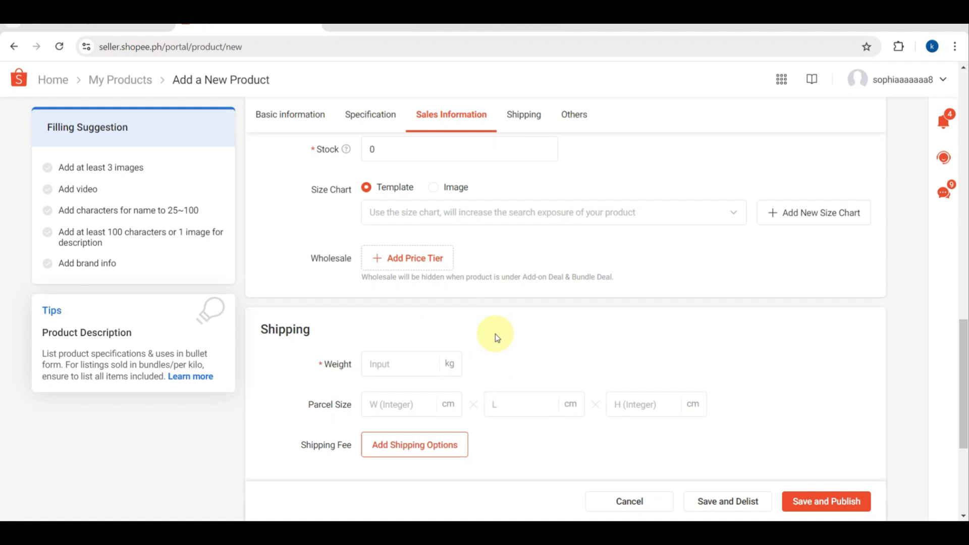
scroll(495, 335, "down", 3)
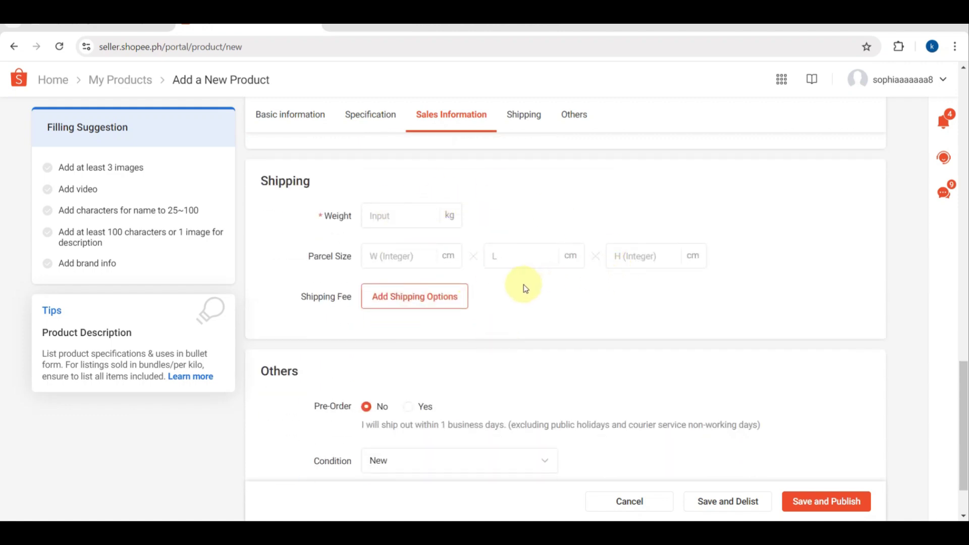
scroll(525, 288, "down", 2)
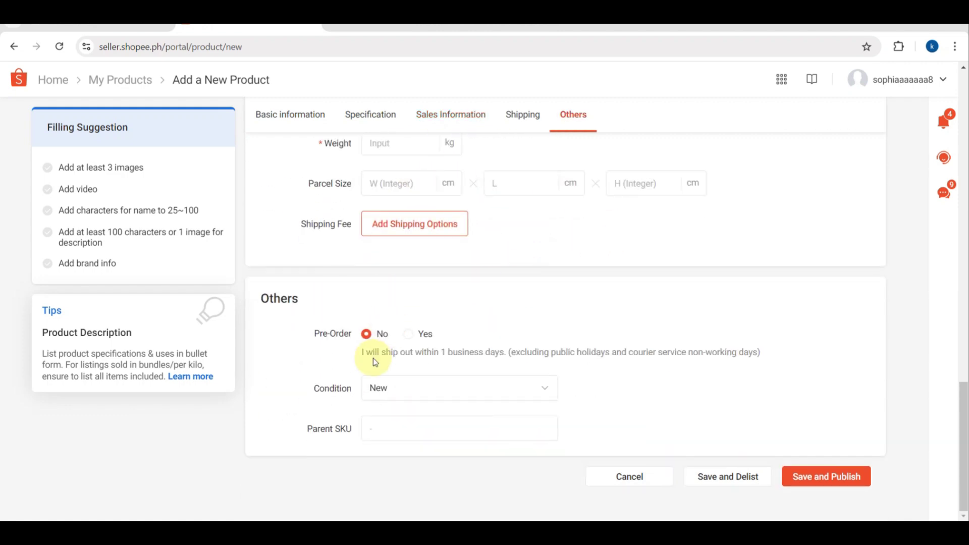
left_click(411, 336)
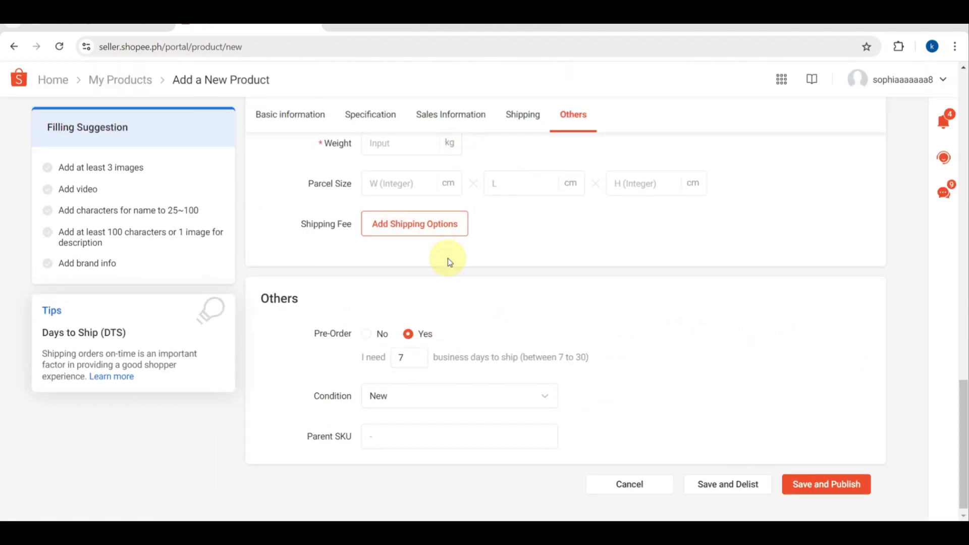
Scroll back up to the top of the new product form
scroll(531, 208, "up", 4)
scroll(553, 209, "up", 1)
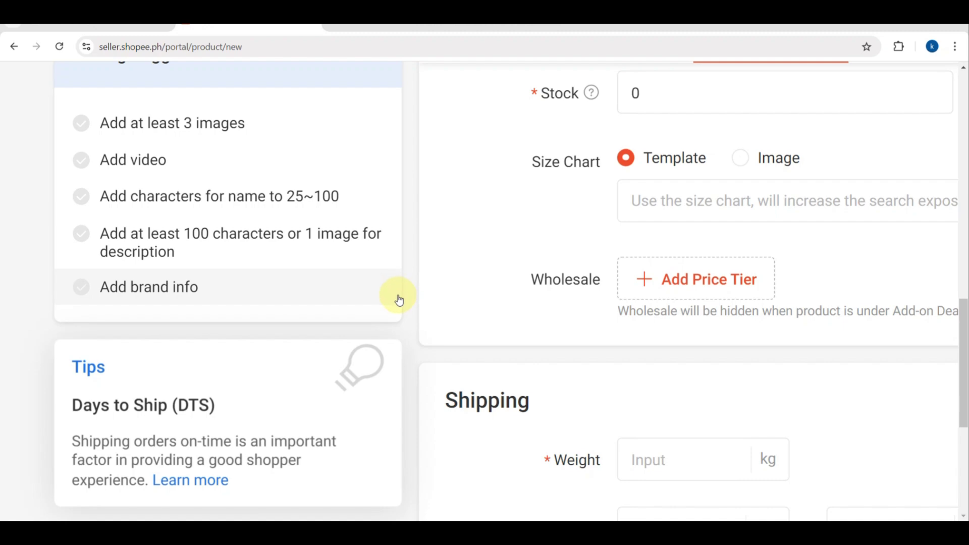
scroll(397, 298, "up", 2)
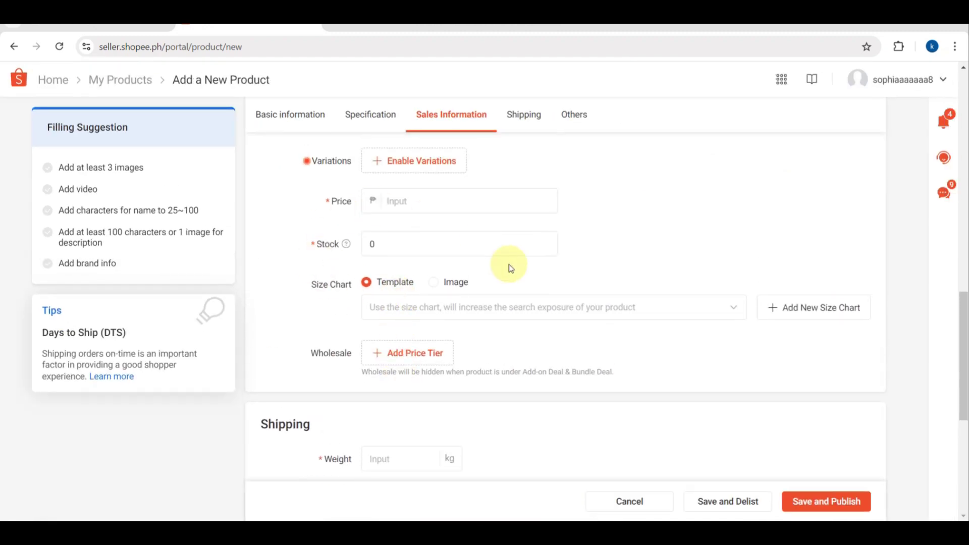
scroll(510, 267, "up", 2)
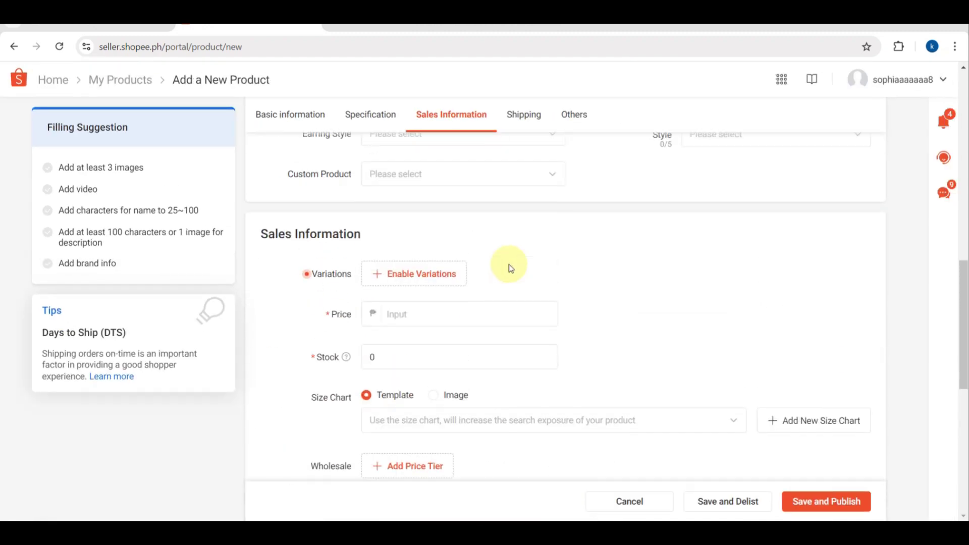
scroll(510, 268, "up", 4)
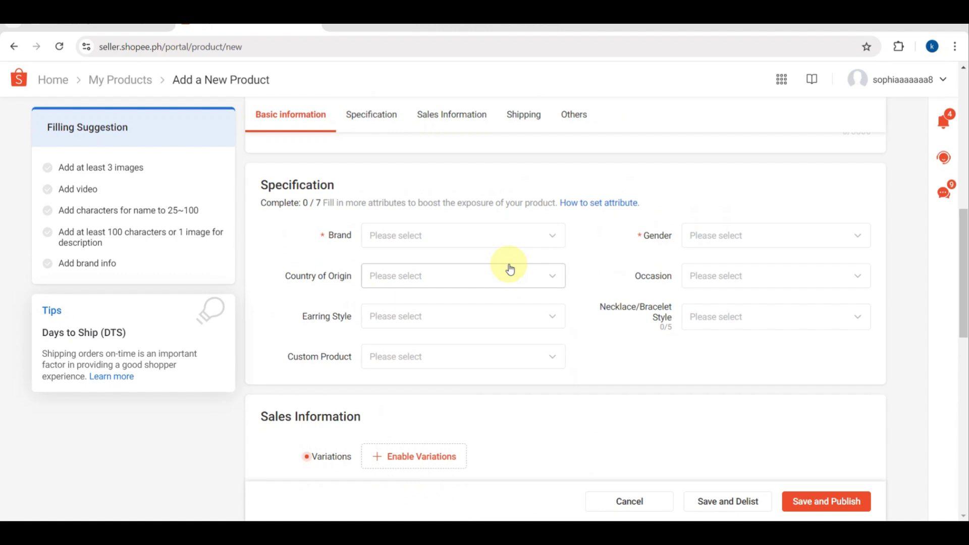
scroll(510, 265, "up", 7)
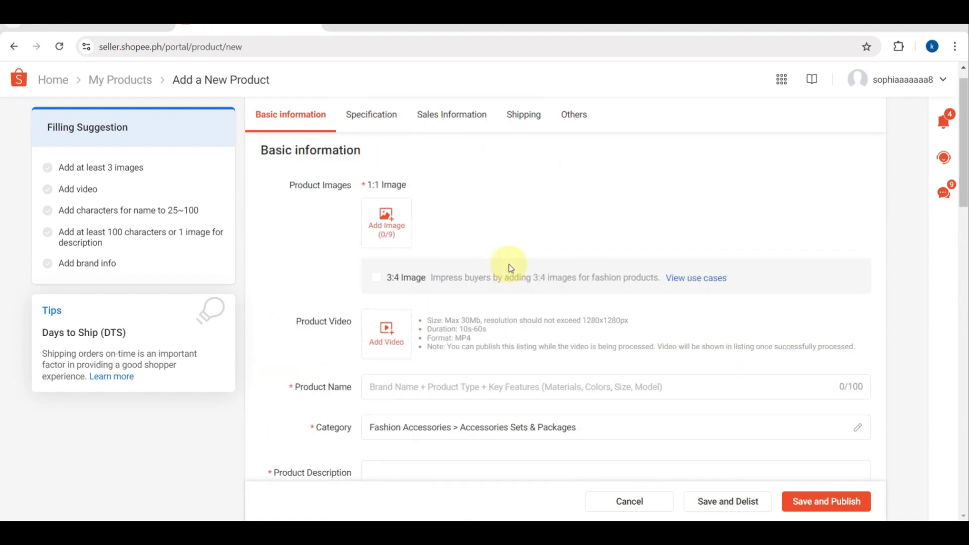
scroll(509, 265, "up", 1)
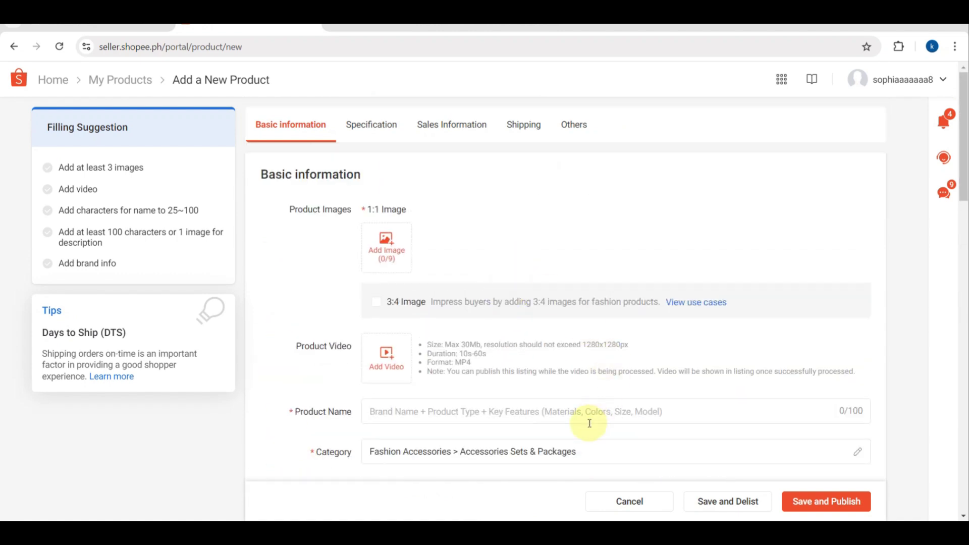